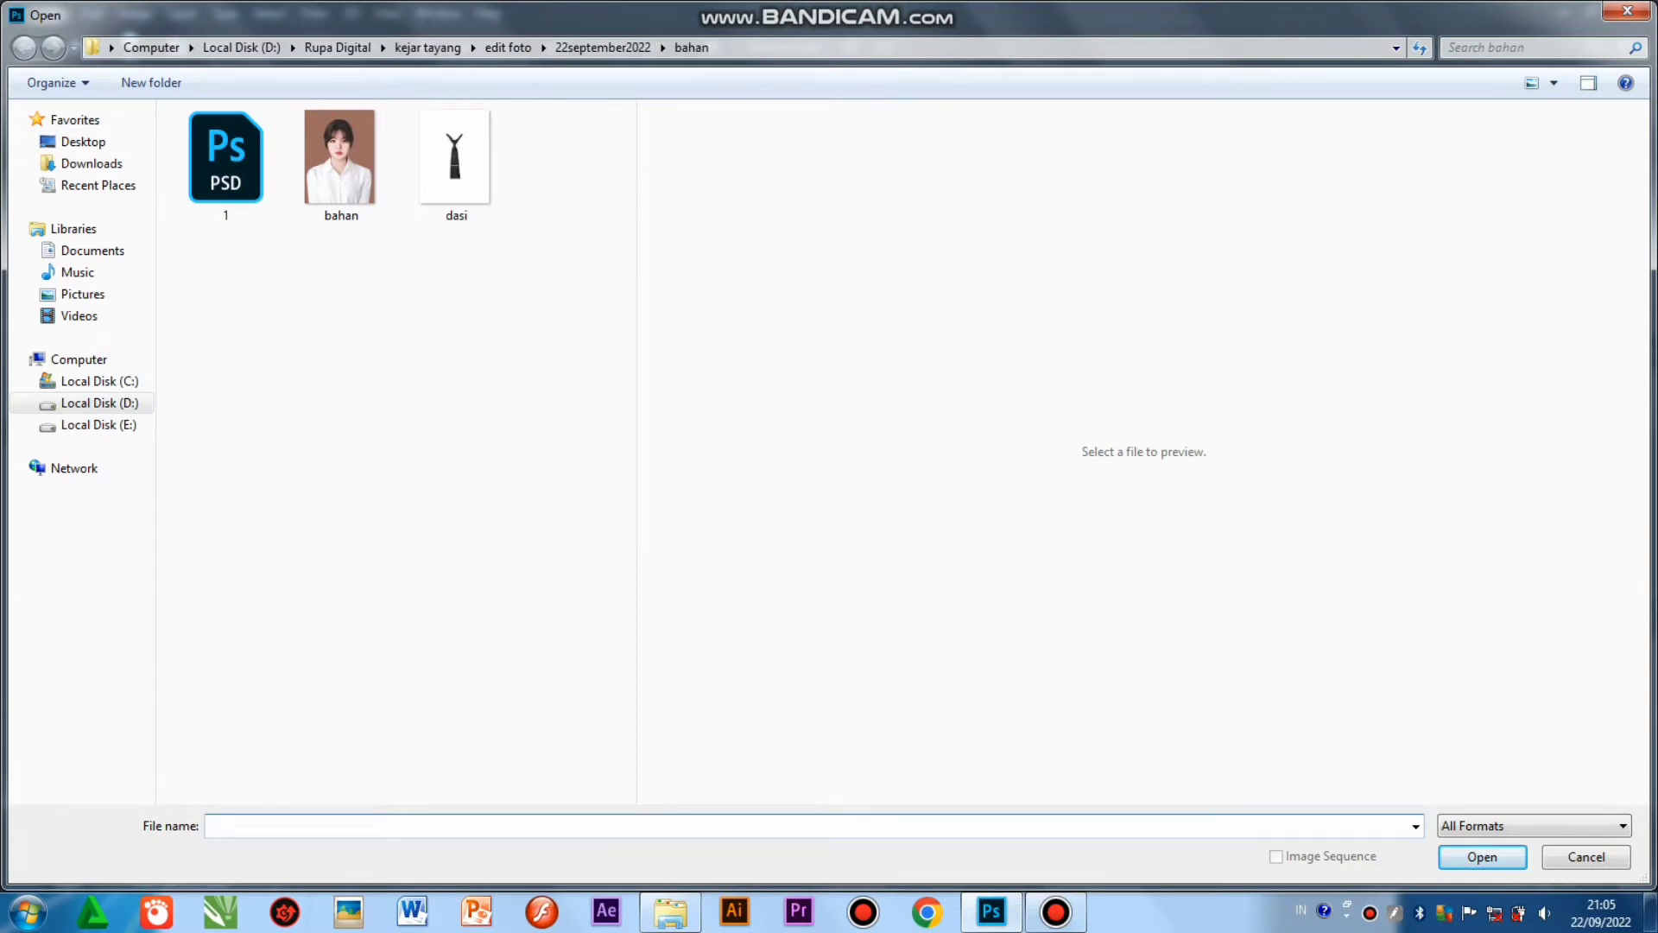
Open the bahan photo and convert its locked Background into a regular layer
double_click(341, 164)
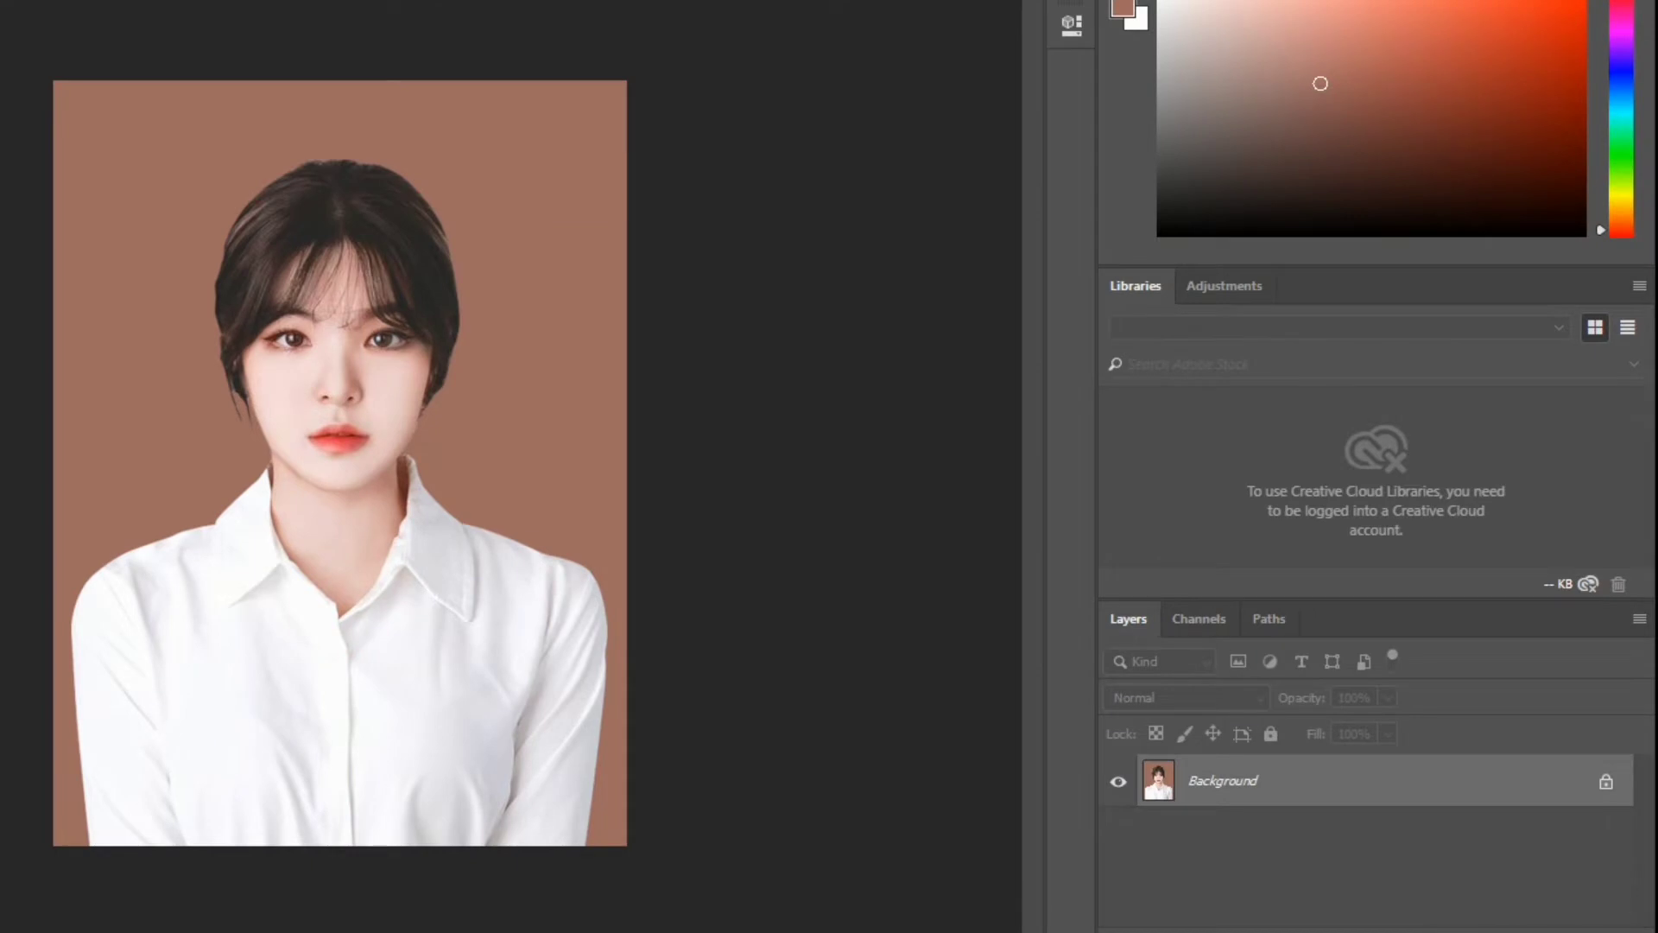
double_click(1223, 781)
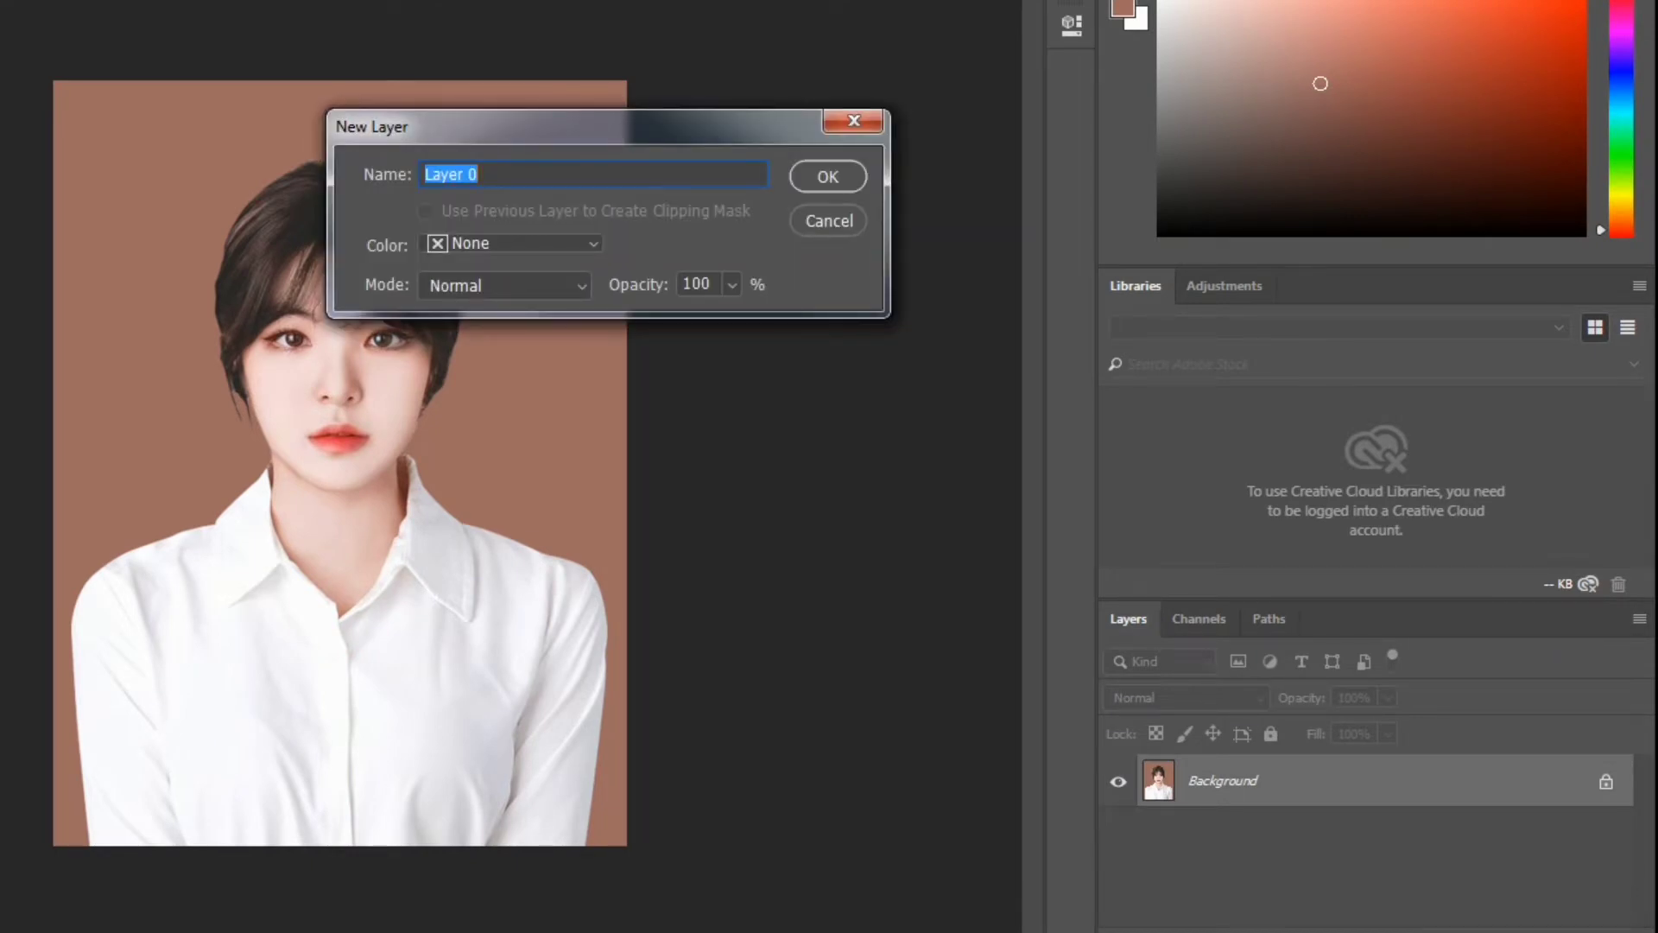
key("Return")
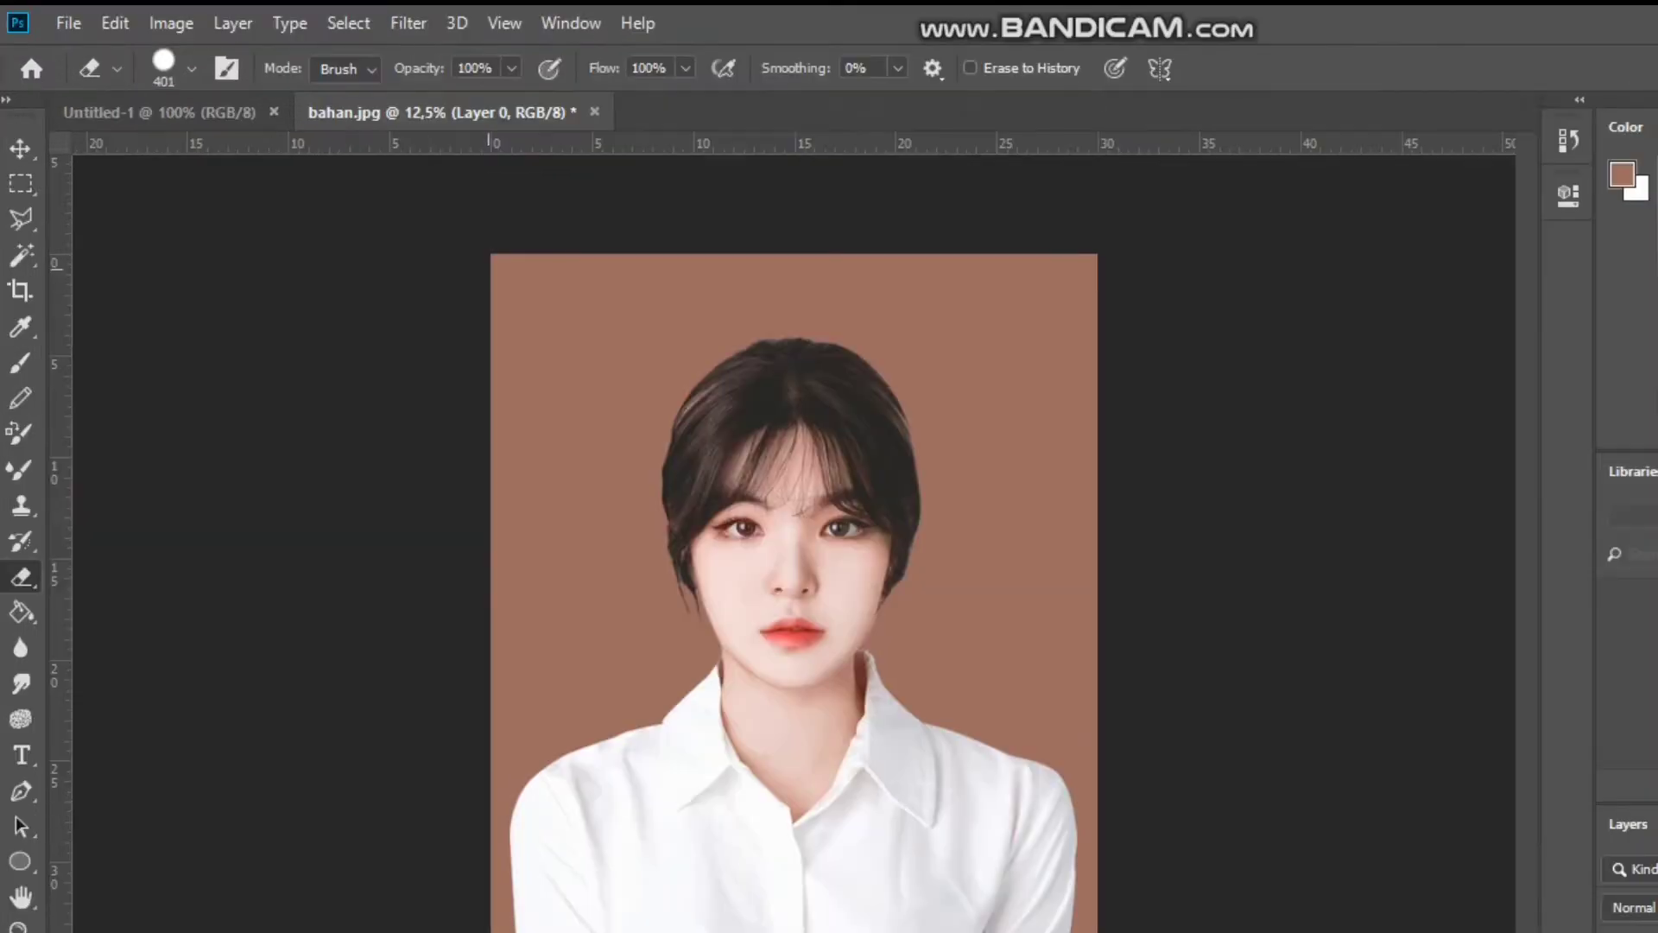
Select the woman in the photo with automatic subject selection
left_click(348, 23)
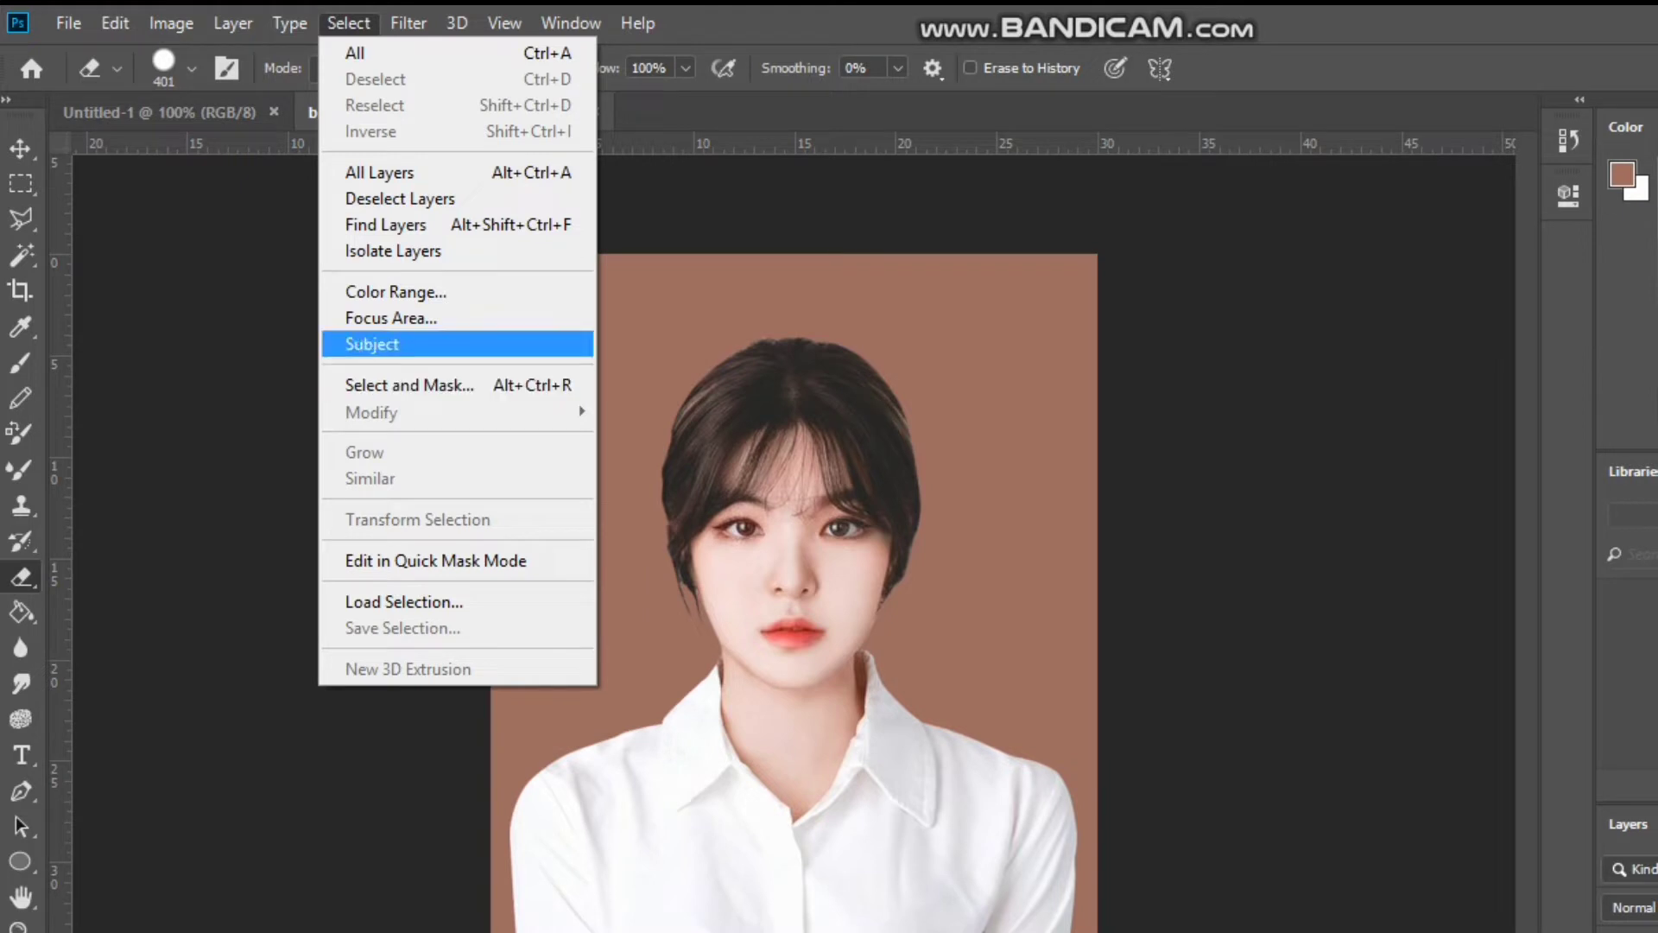
left_click(372, 344)
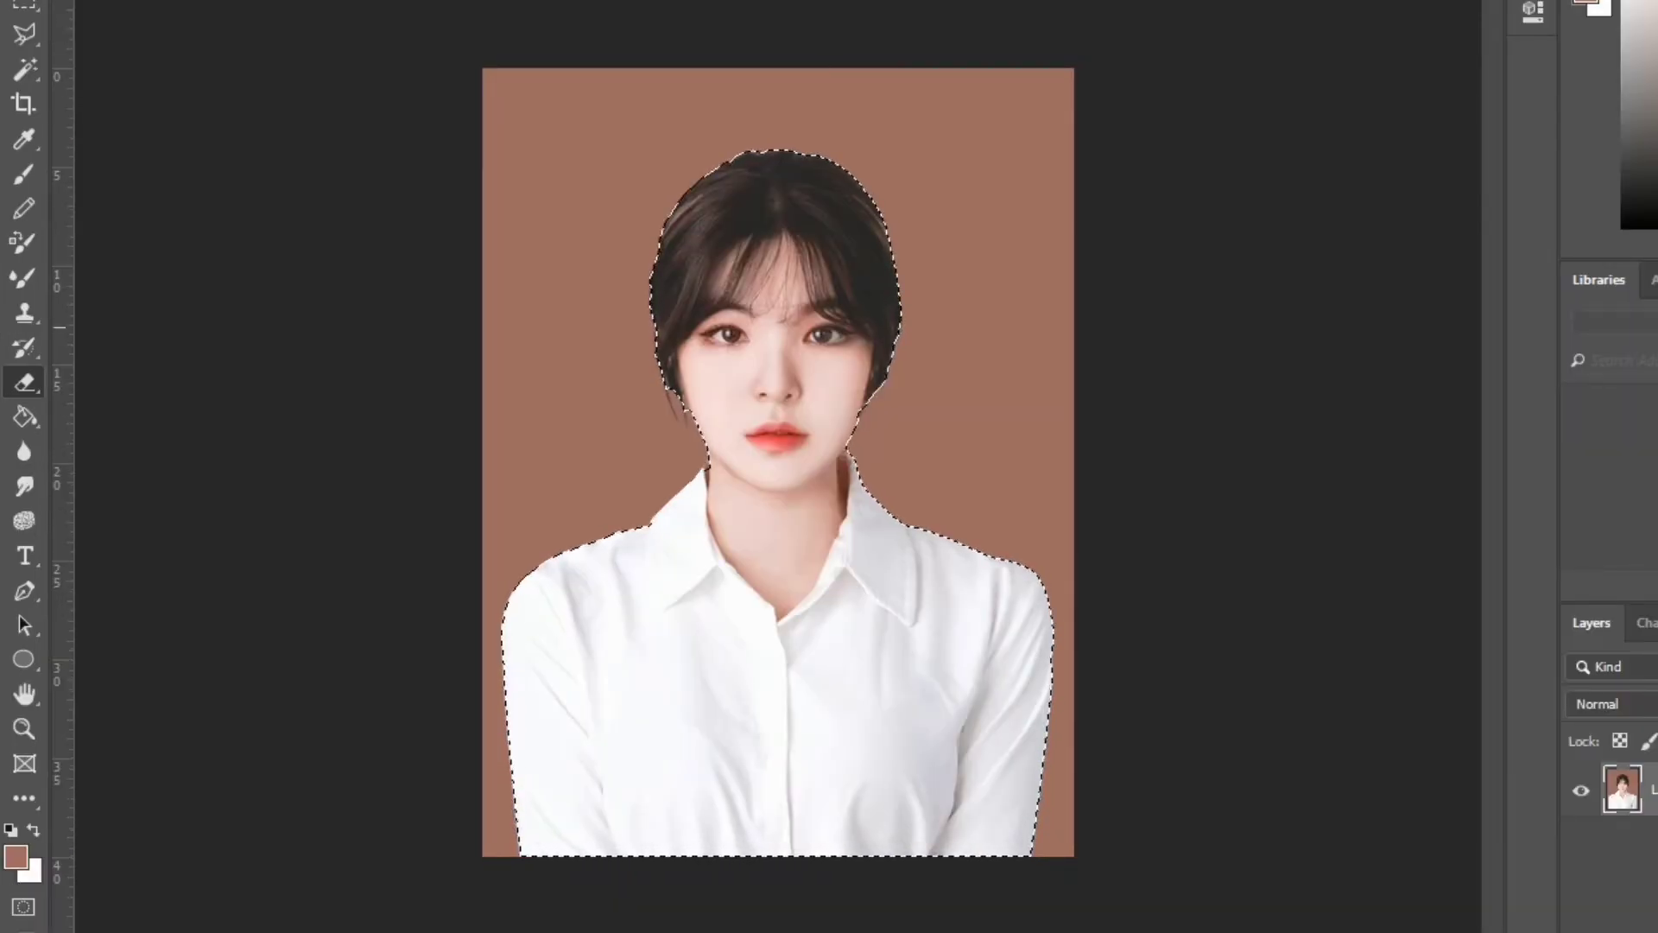
Try erasing over the woman's face and shirt within the selection, and undo the erasing
mouse_move(741, 160)
left_mouse_down()
mouse_move(728, 216)
mouse_move(755, 744)
mouse_move(881, 496)
mouse_move(777, 388)
mouse_move(803, 259)
mouse_move(816, 518)
left_mouse_up()
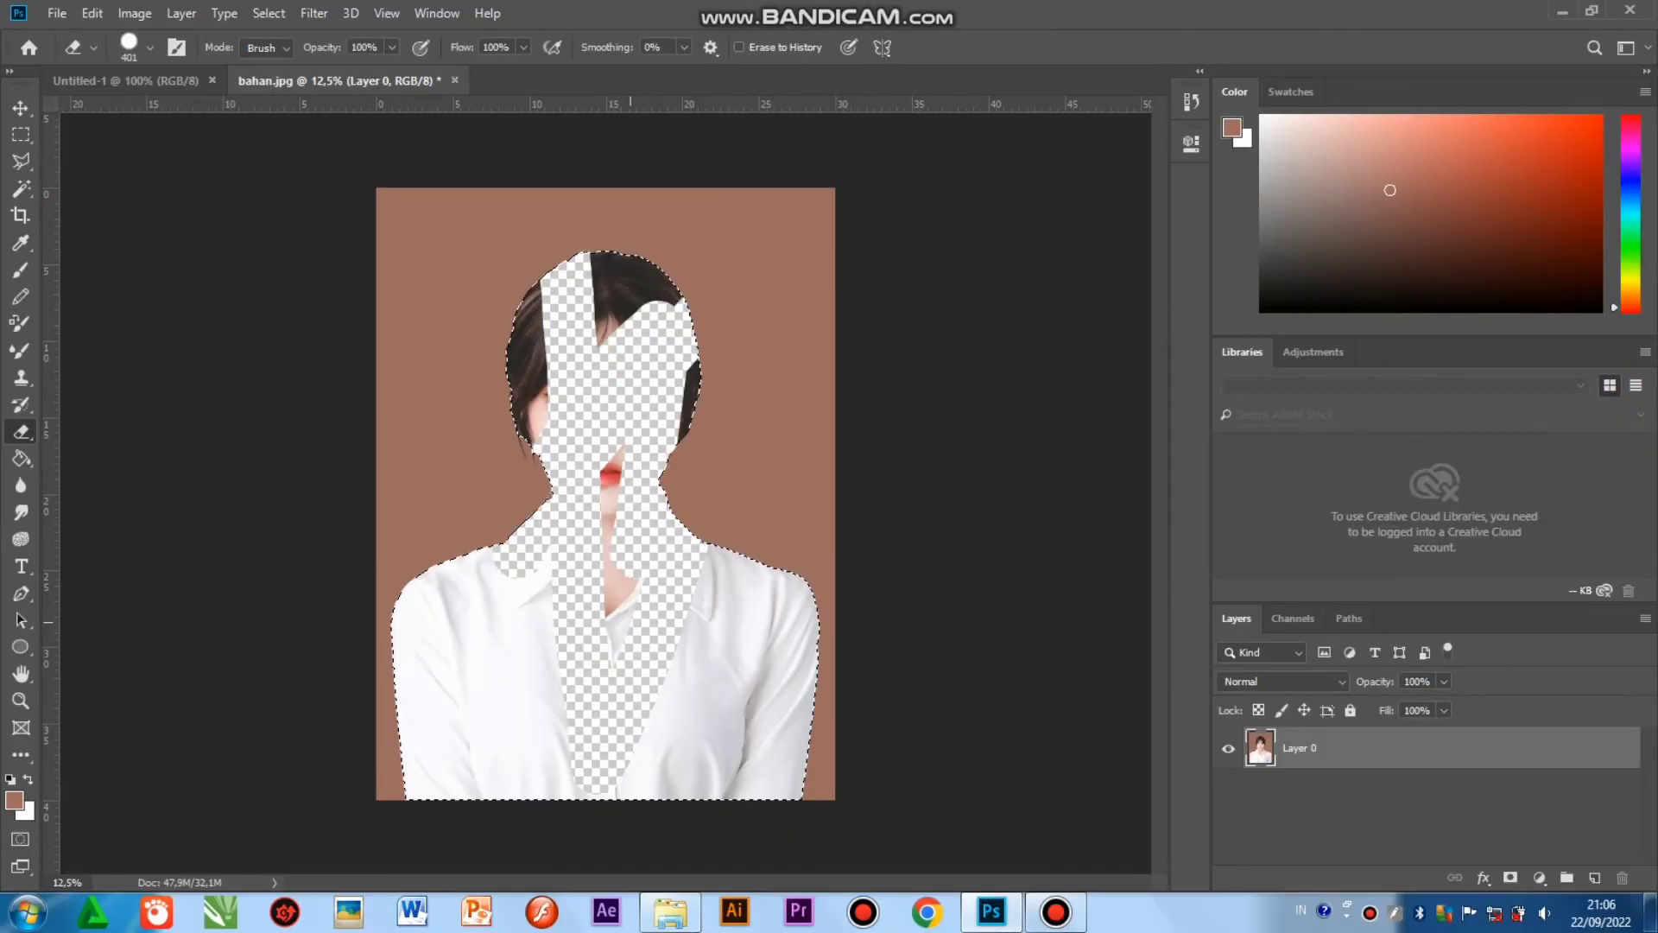
mouse_move(630, 622)
left_mouse_down()
mouse_move(612, 518)
mouse_move(706, 323)
left_mouse_up()
key("ctrl+z")
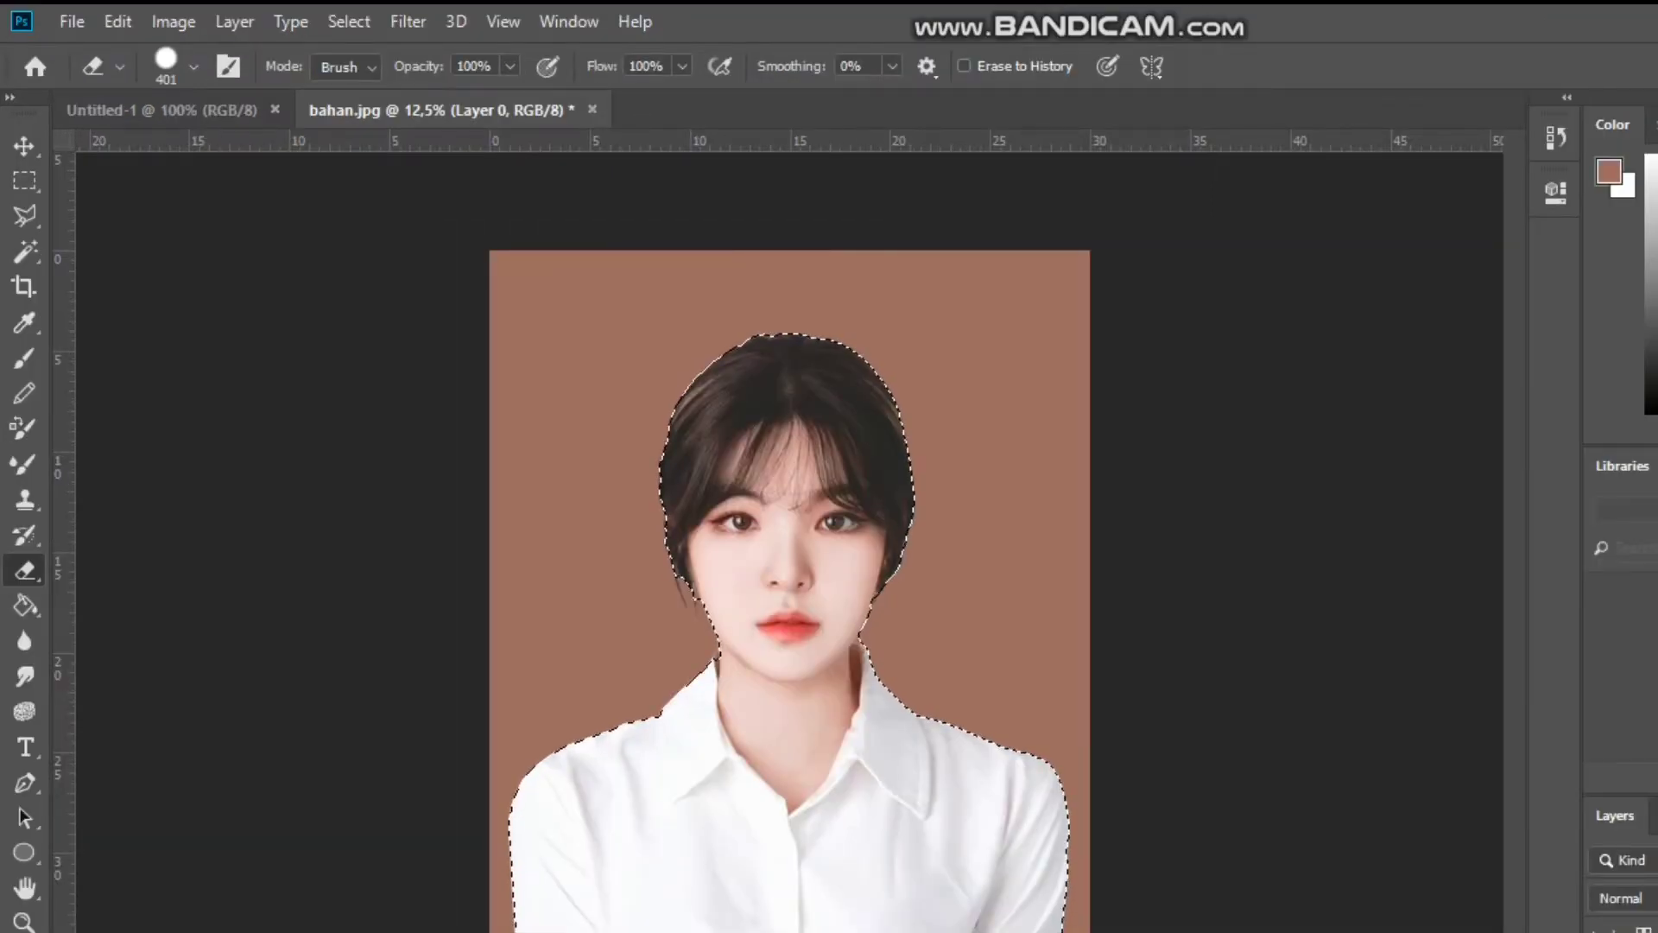
Invert the selection so it covers the background, and undo a test erase made beside the woman's head
left_click(348, 22)
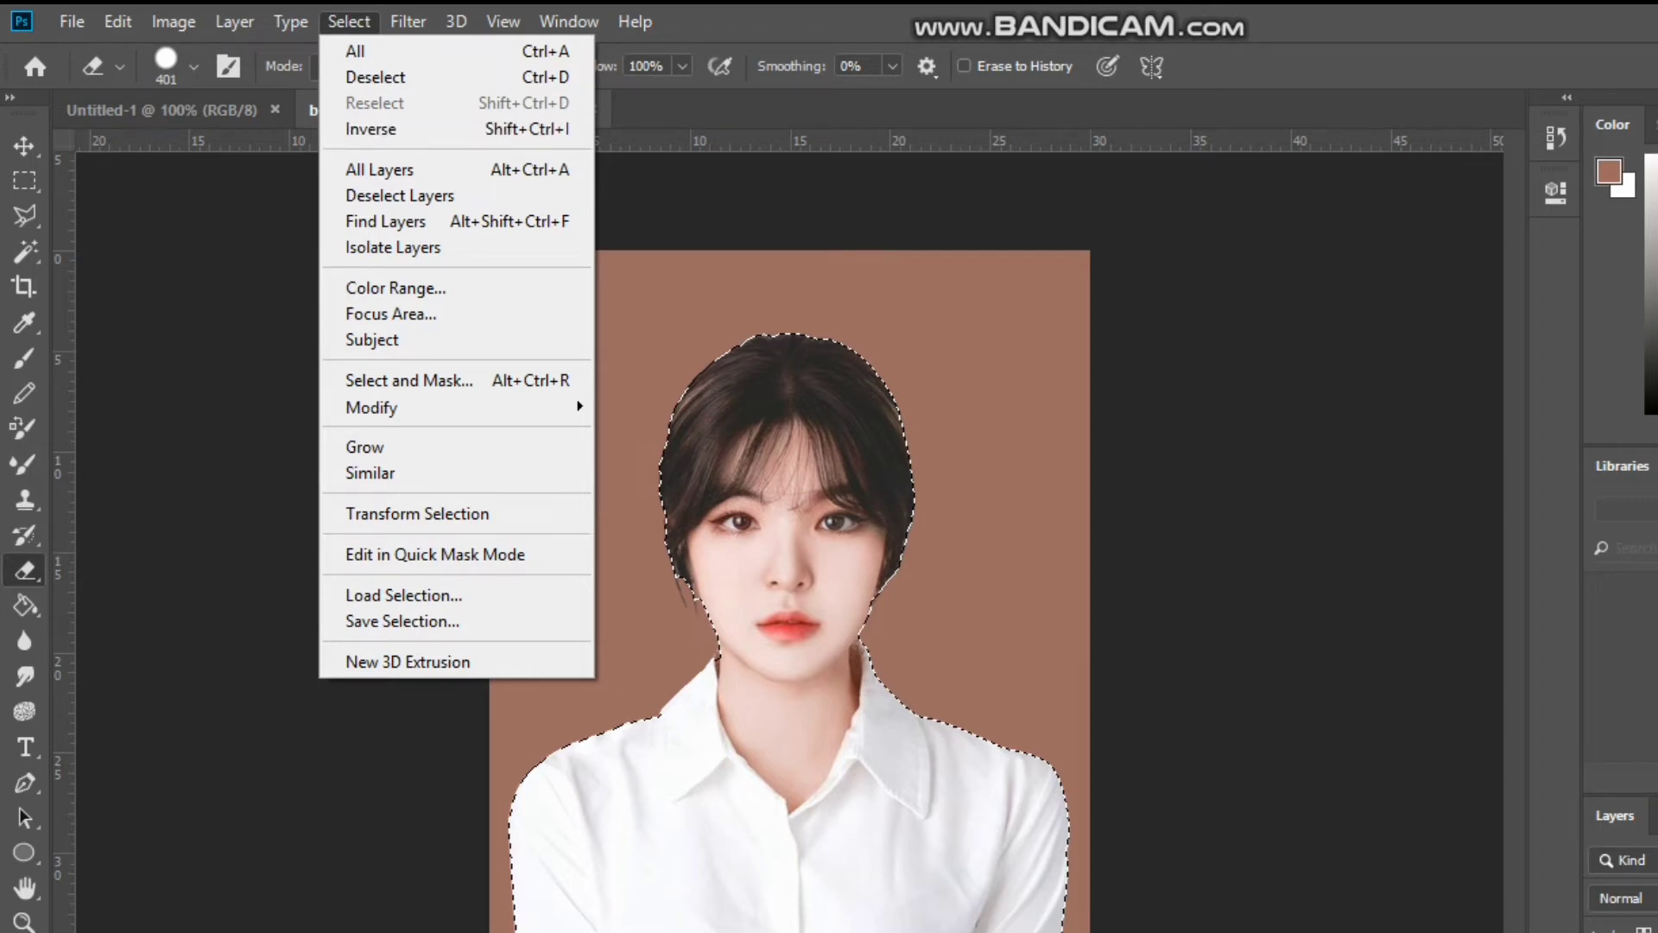
left_click(371, 129)
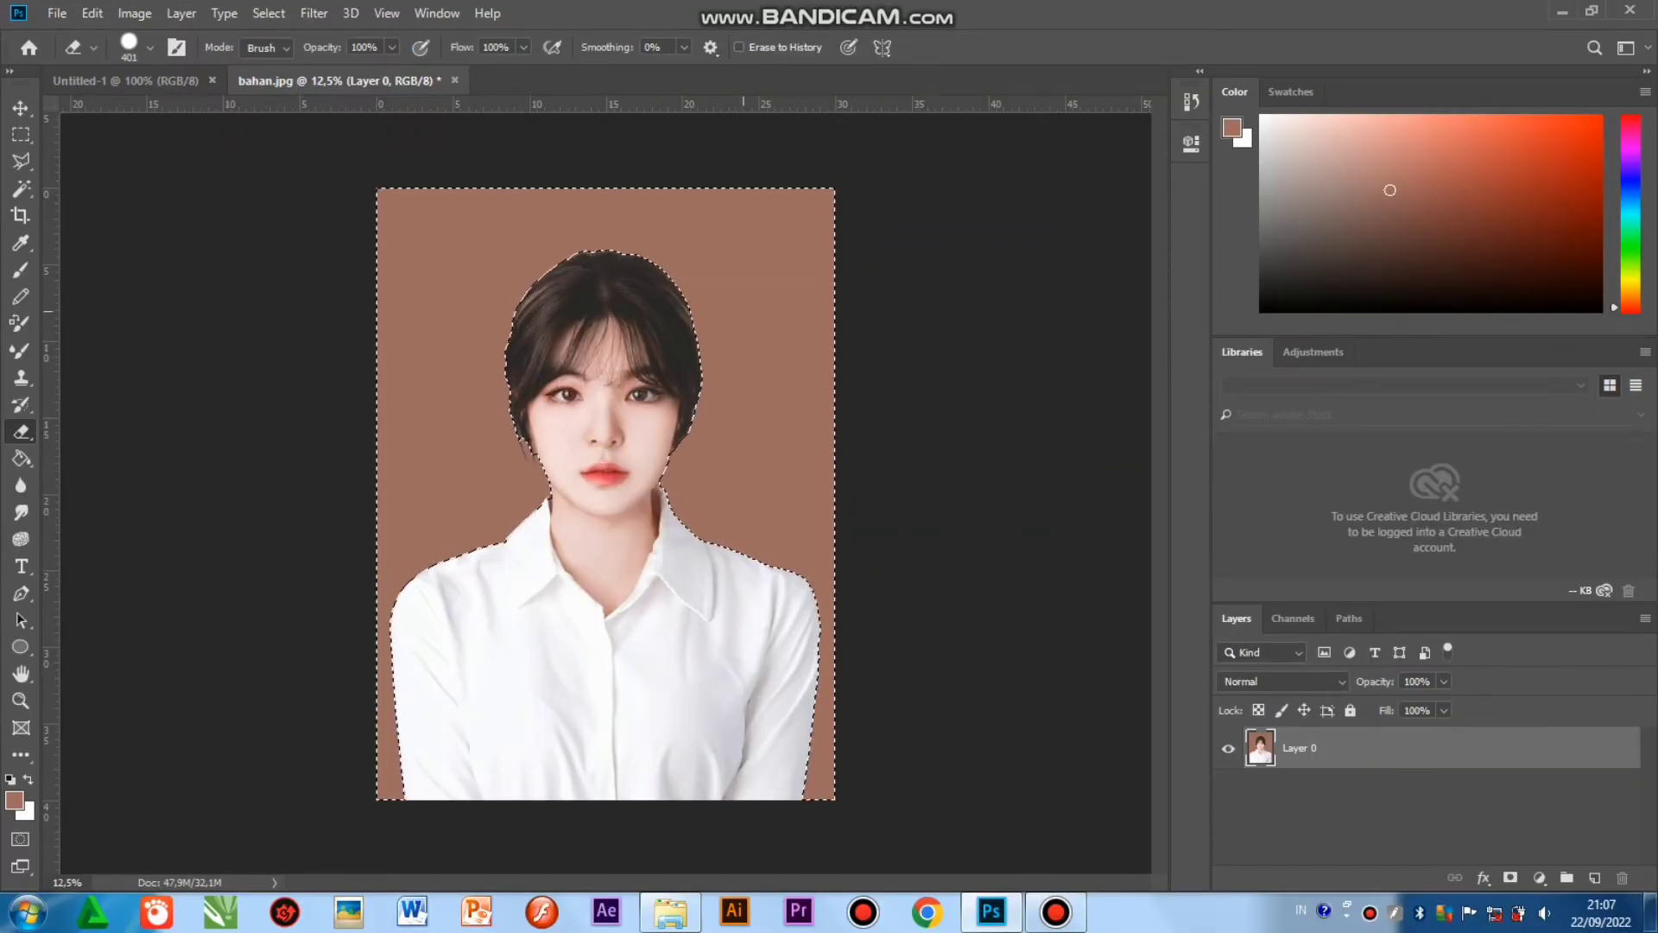
mouse_move(745, 229)
left_mouse_down()
mouse_move(756, 535)
mouse_move(750, 211)
mouse_move(790, 458)
mouse_move(801, 229)
mouse_move(704, 307)
mouse_move(691, 238)
mouse_move(715, 196)
left_mouse_up()
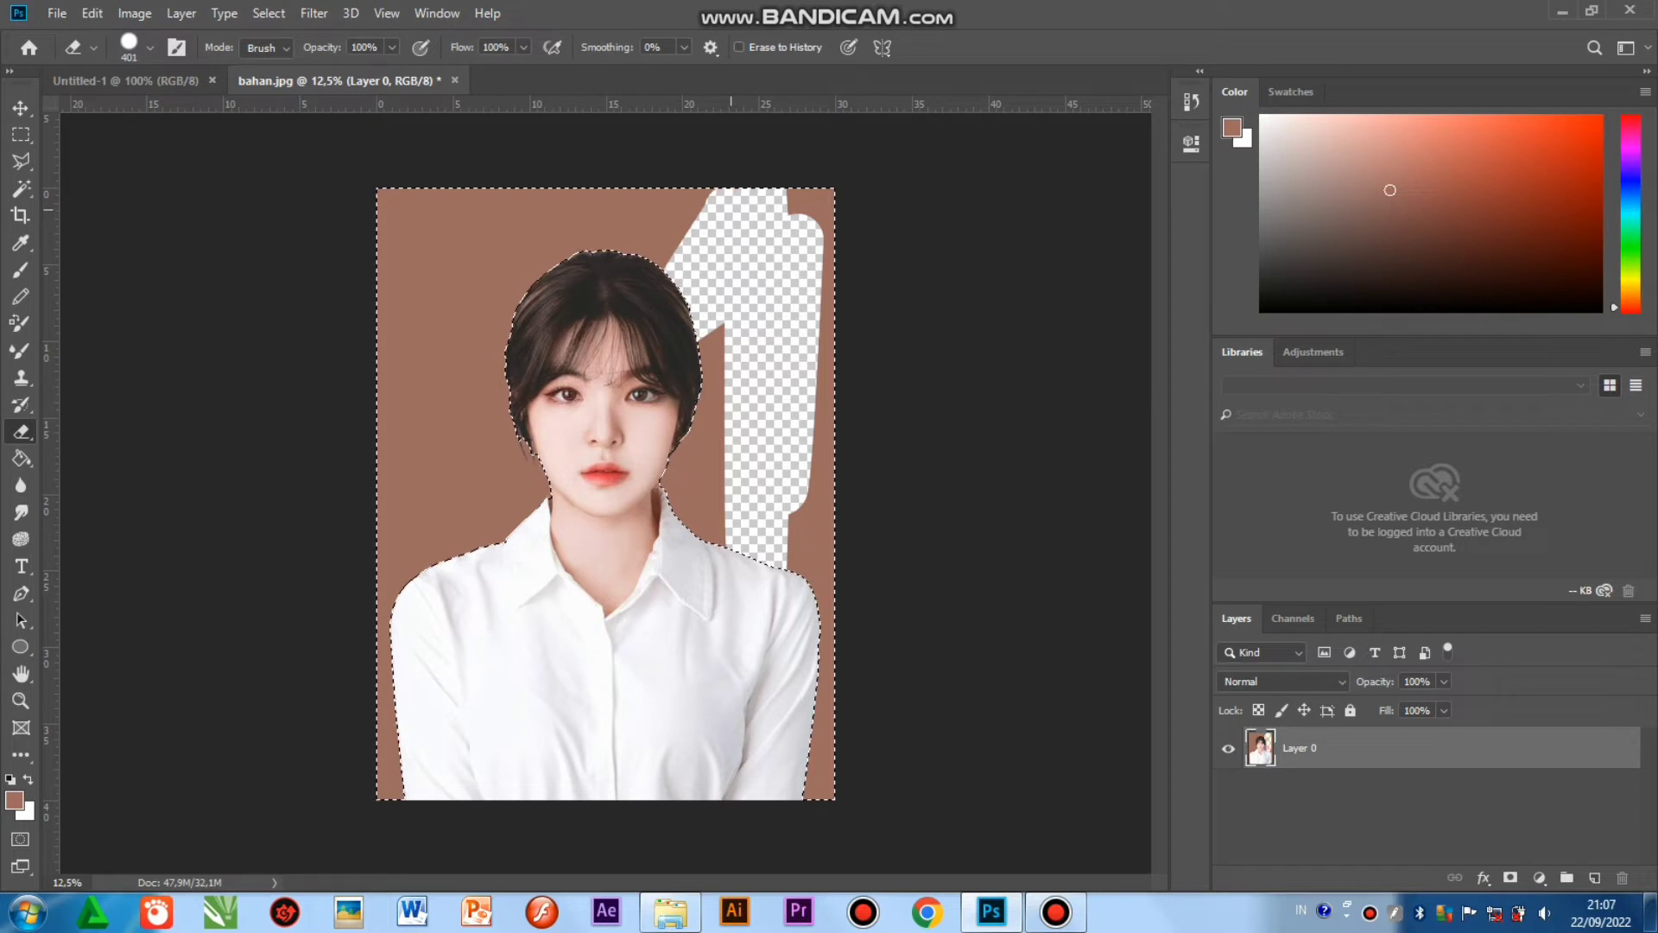
key("ctrl+z")
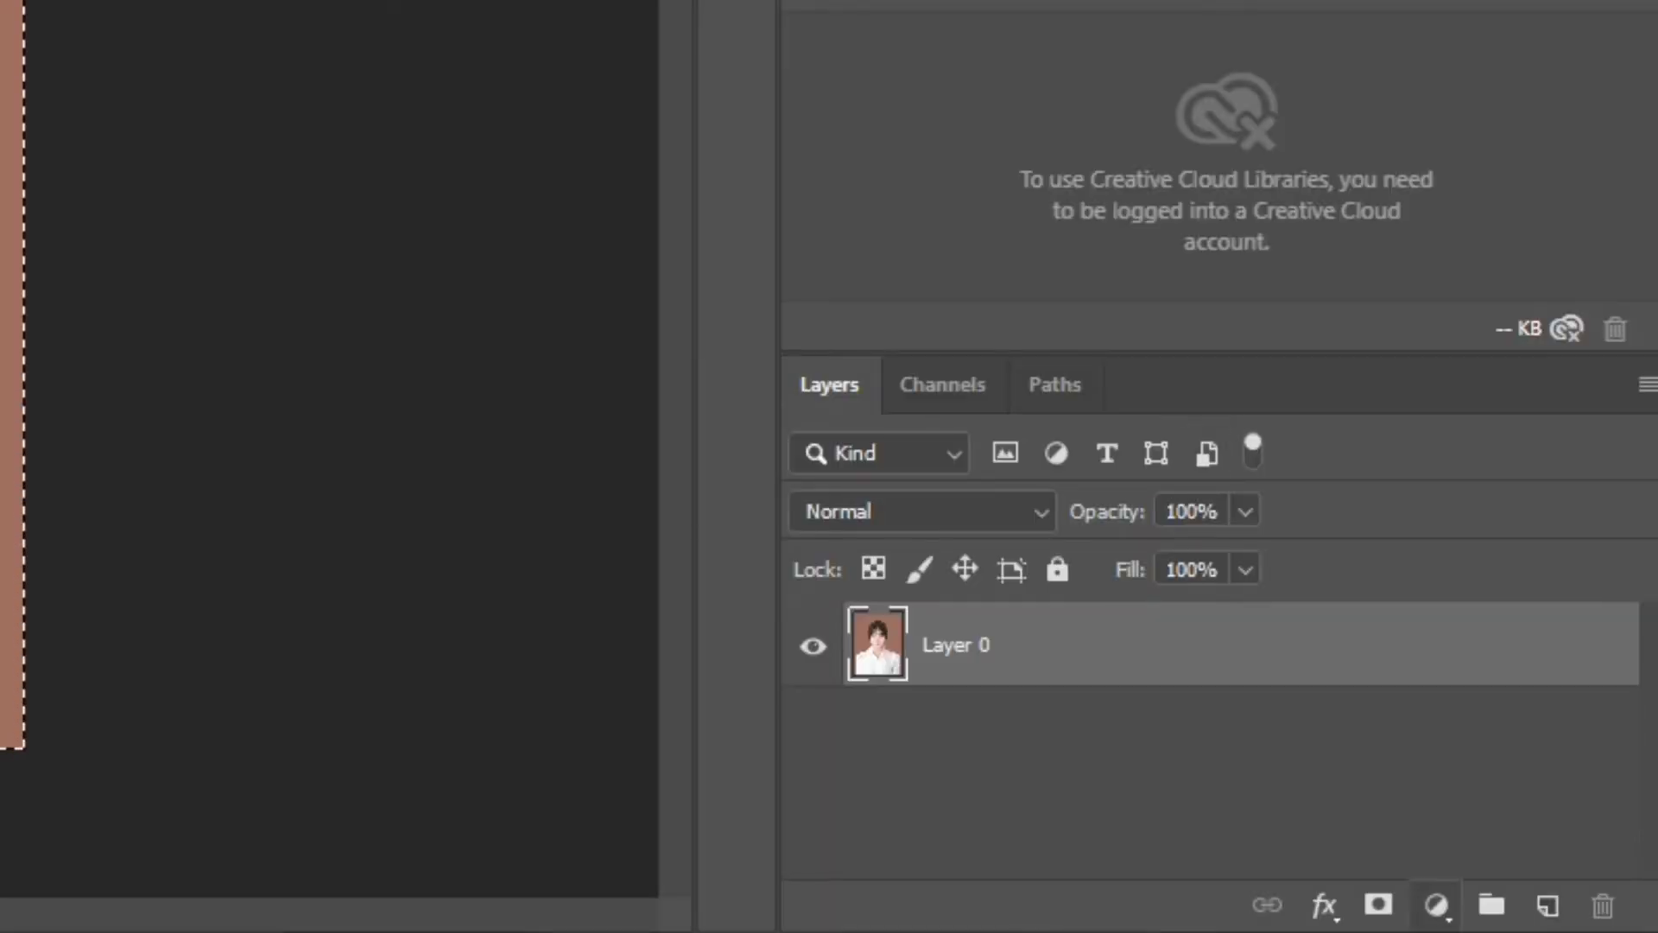
Create a layer group above the photo and mask it with the background selection
left_click(1492, 904)
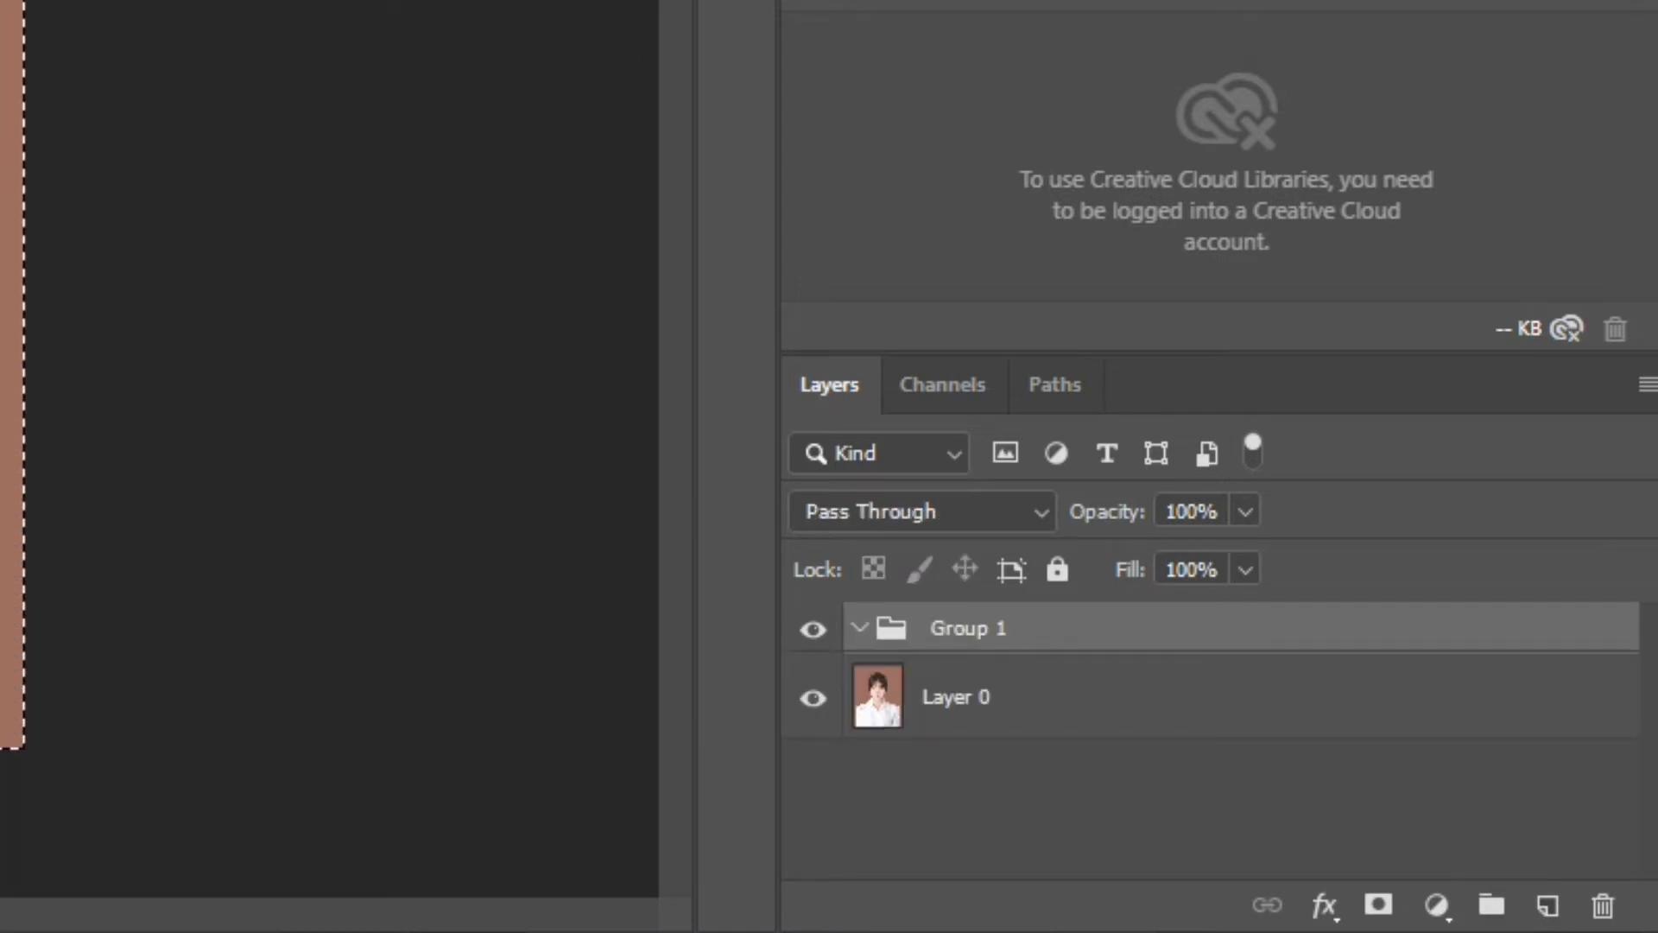
left_click(1378, 904)
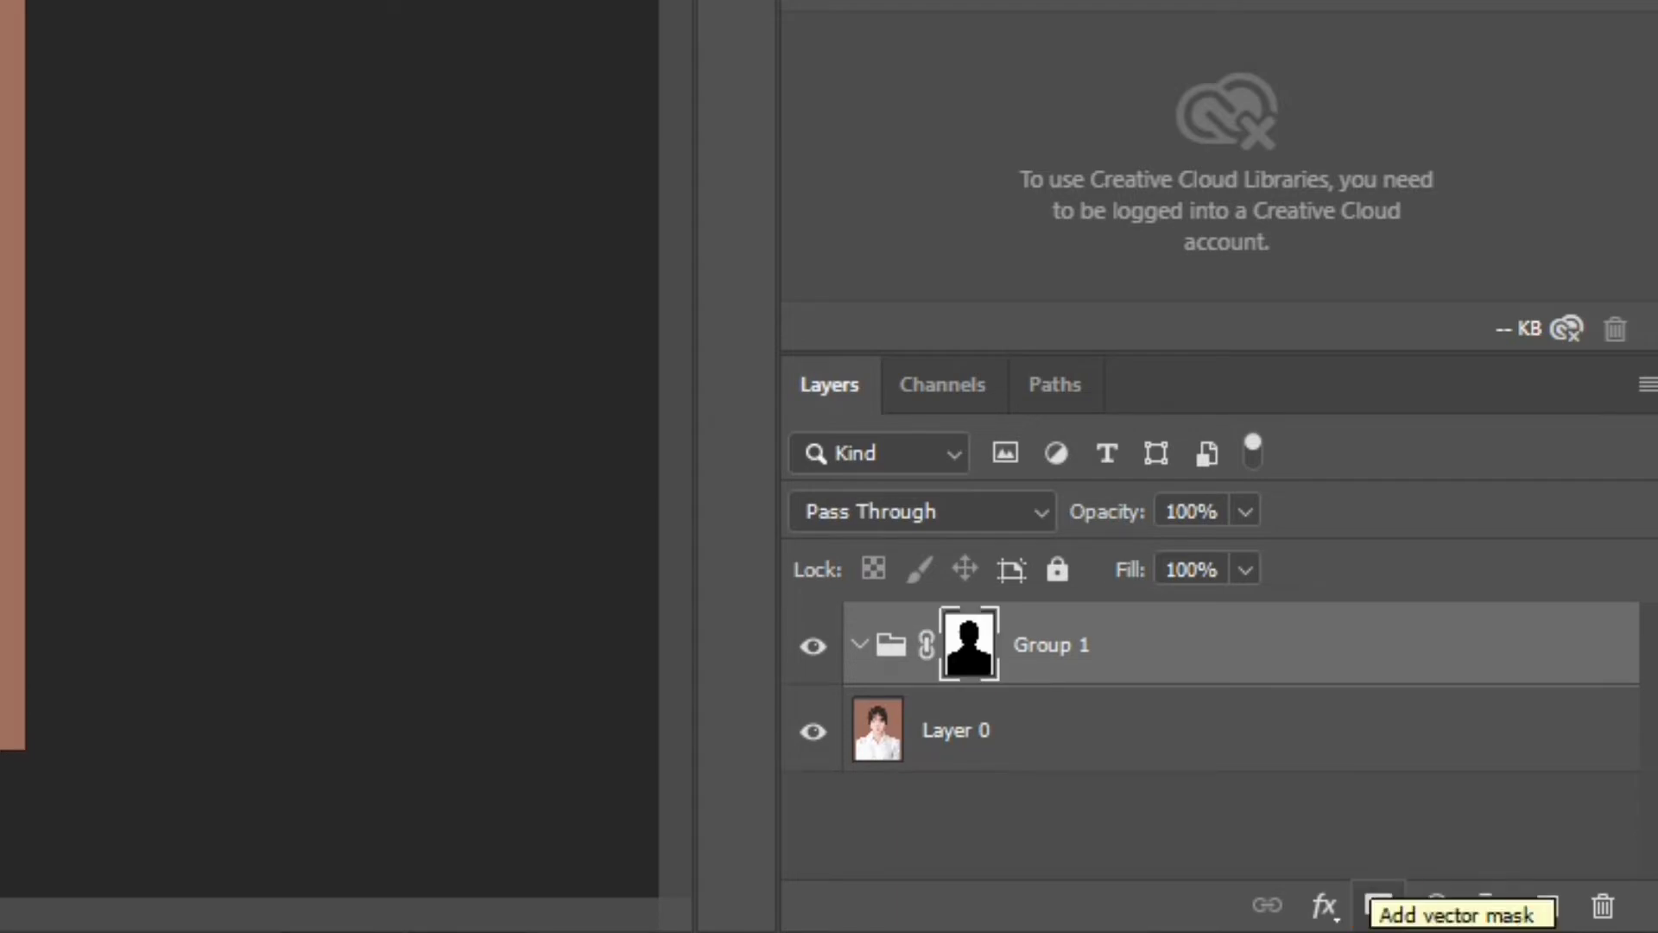
Add a Hue/Saturation adjustment layer inside the masked group and enable Colorize
left_click(1437, 902)
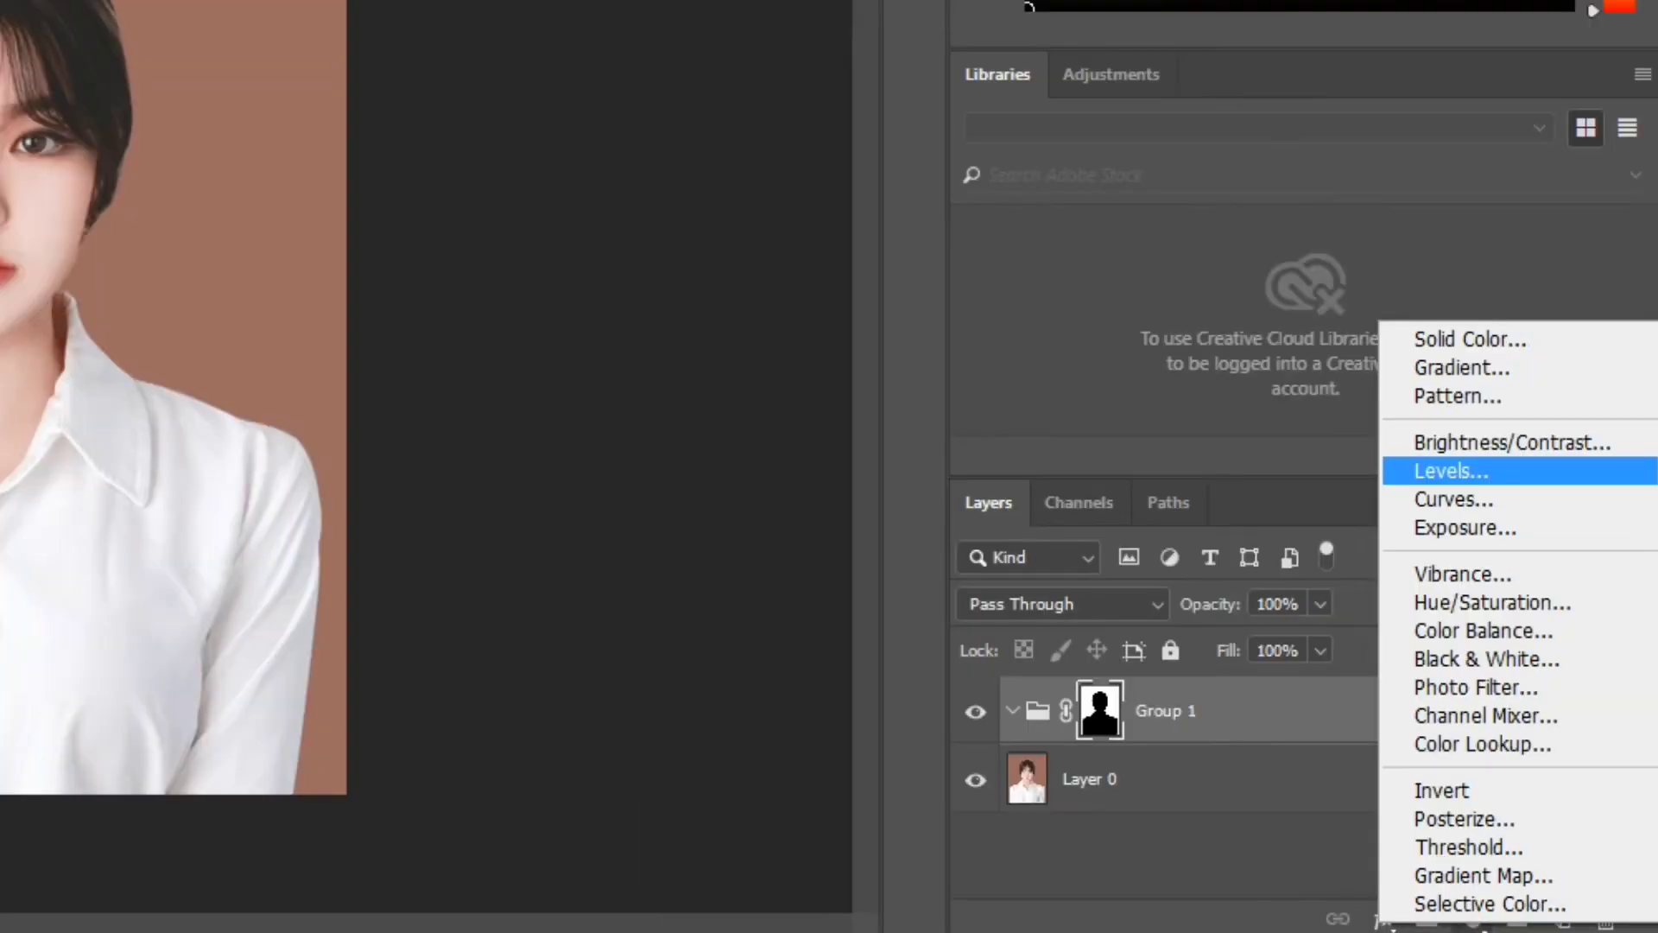
left_click(1493, 602)
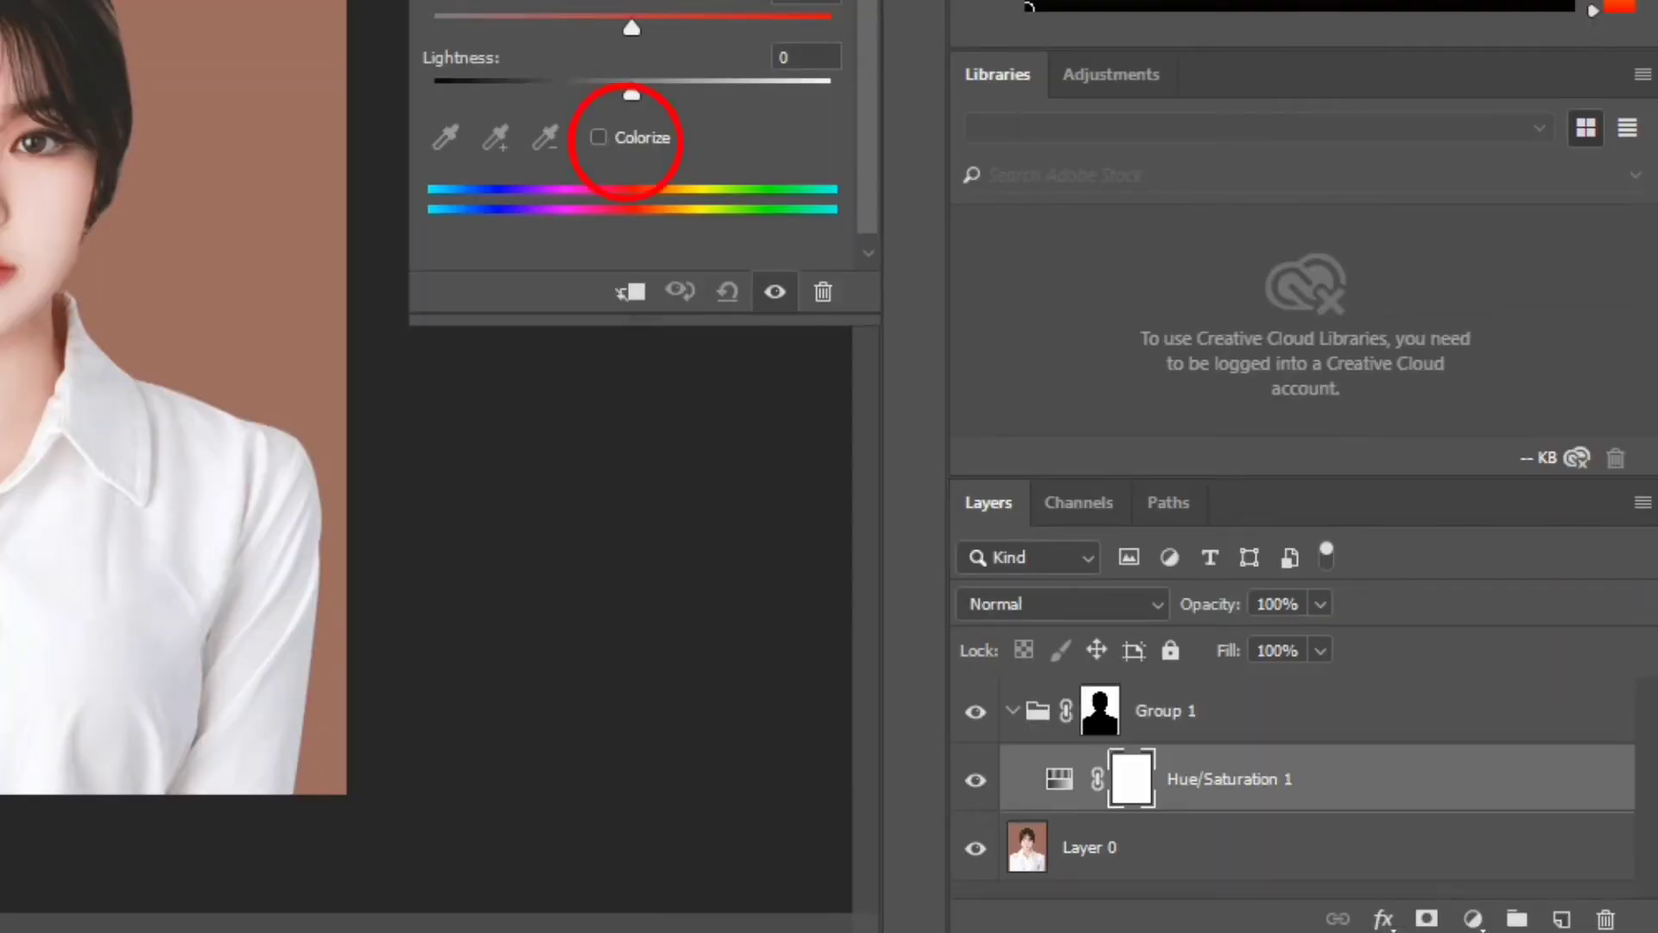
left_click(597, 137)
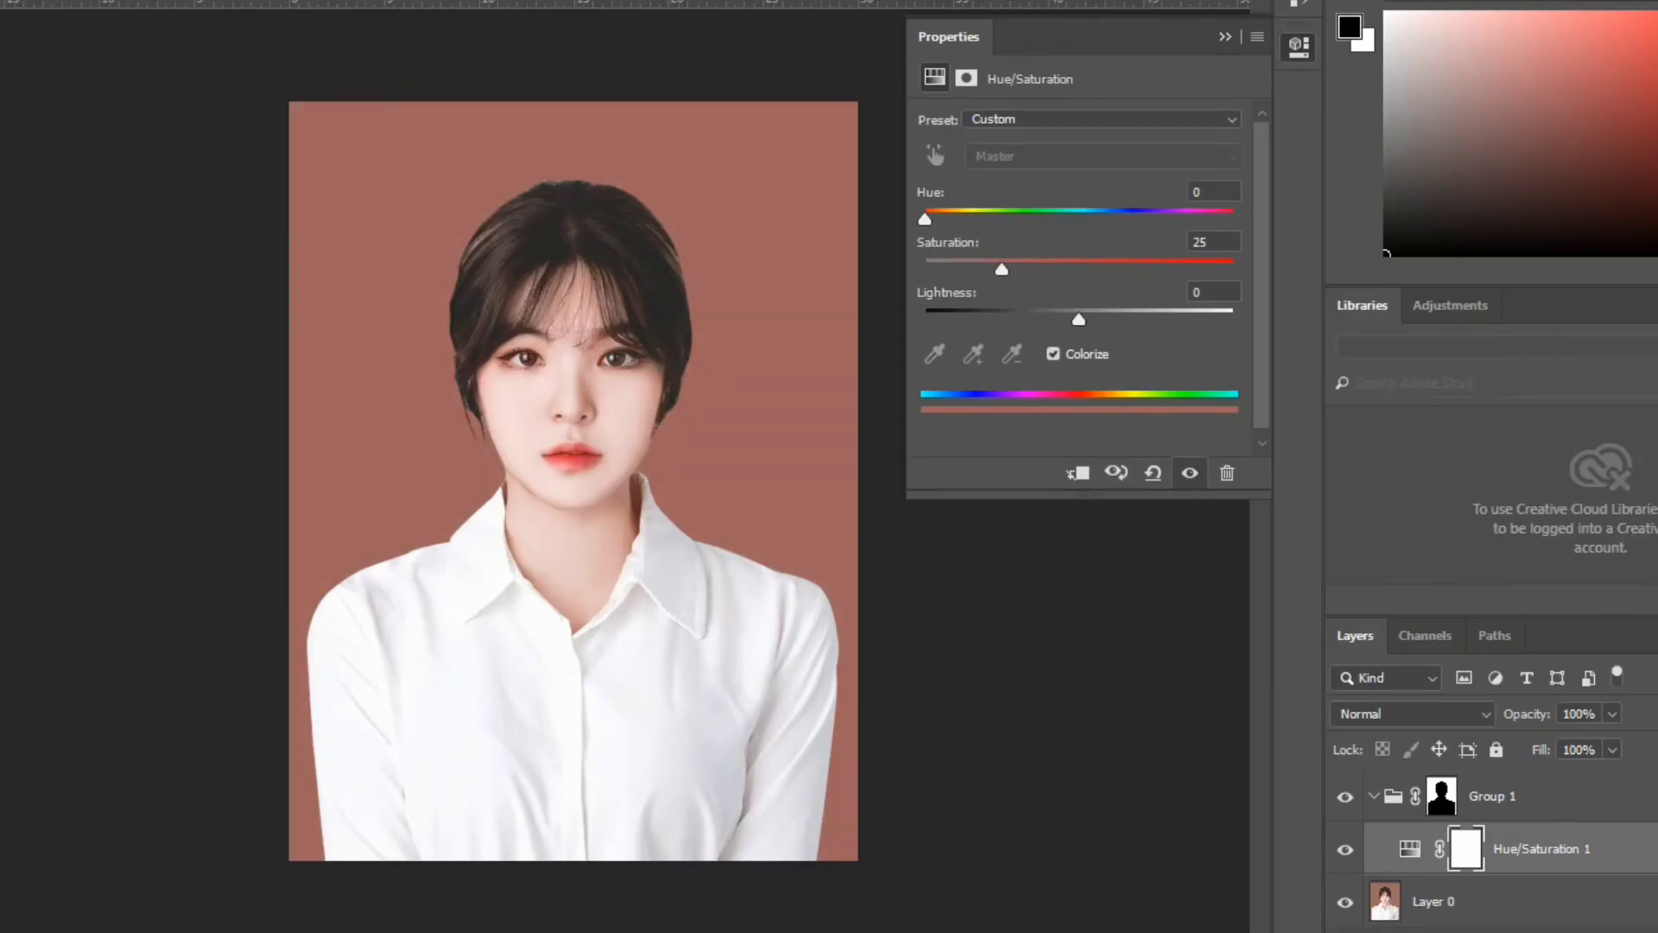
Tint the background strong blue by setting the adjustment's saturation to 52 and its hue slightly above 222
left_click_drag(925, 218, 1121, 218)
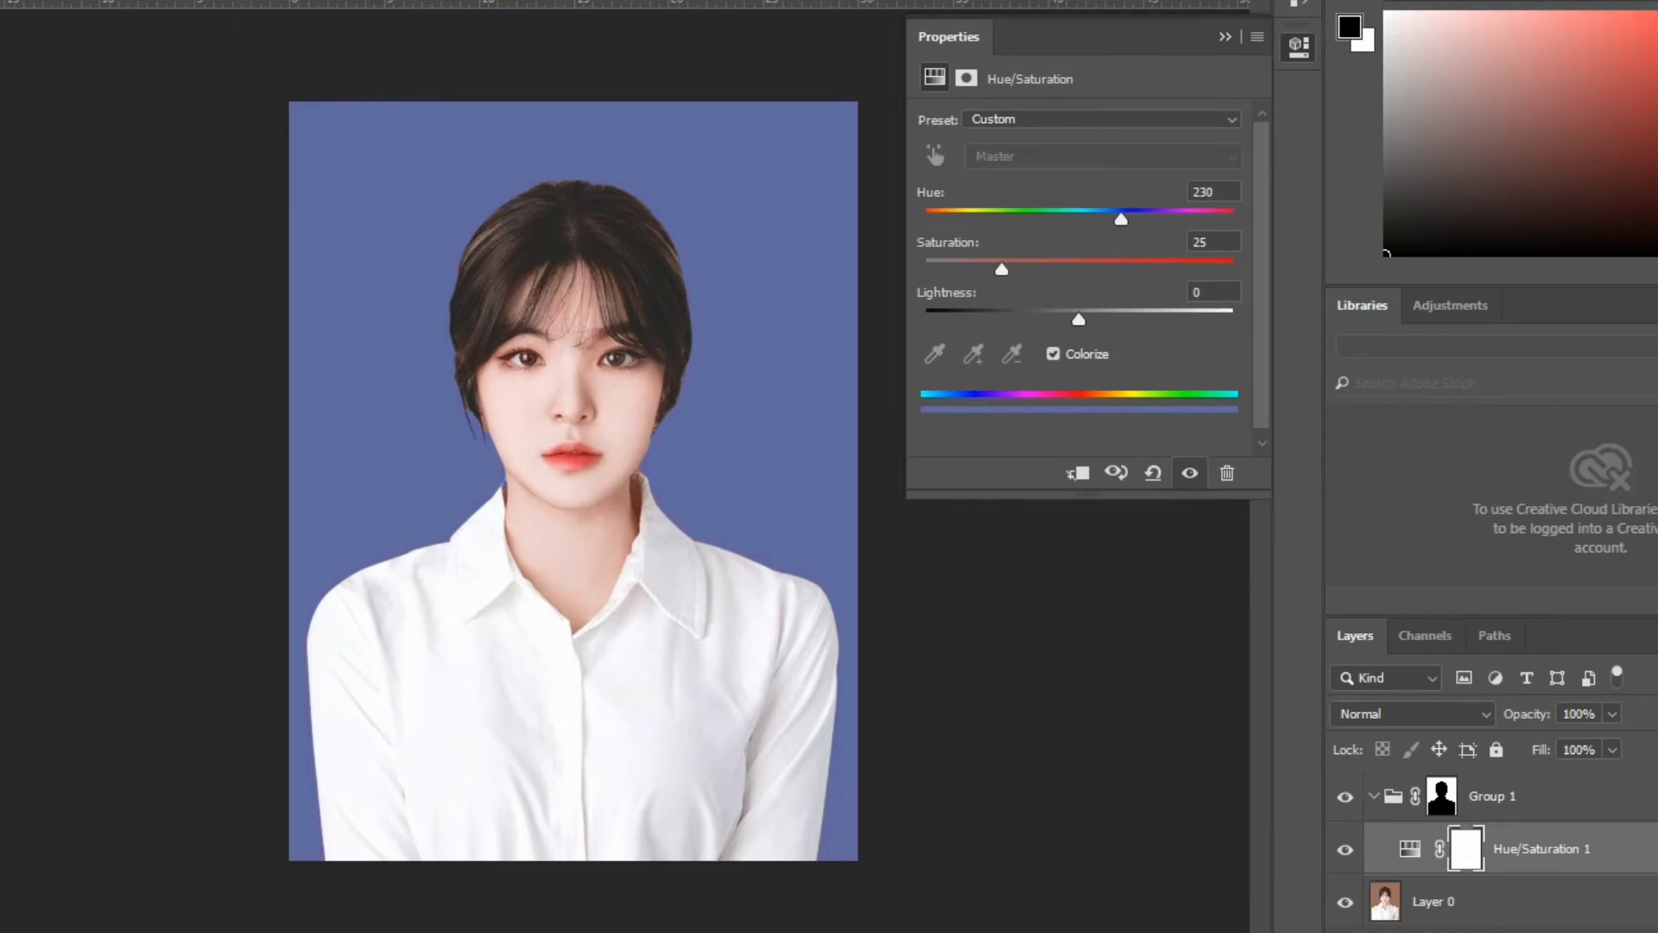
left_click_drag(1002, 268, 1112, 219)
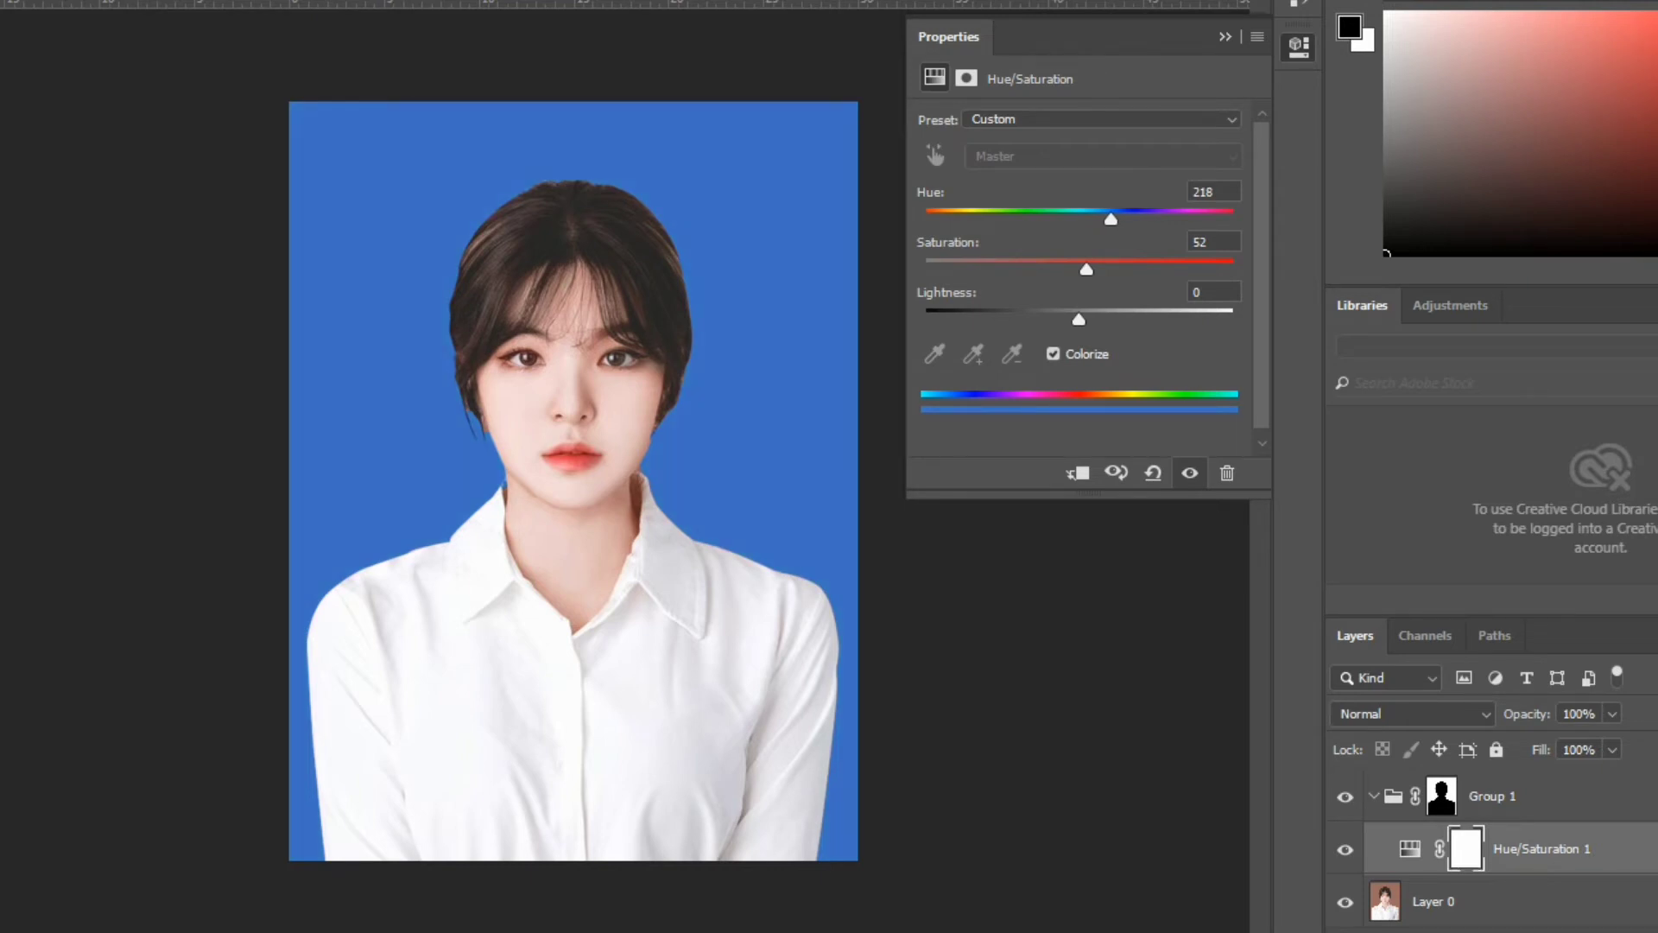
left_click(1225, 37)
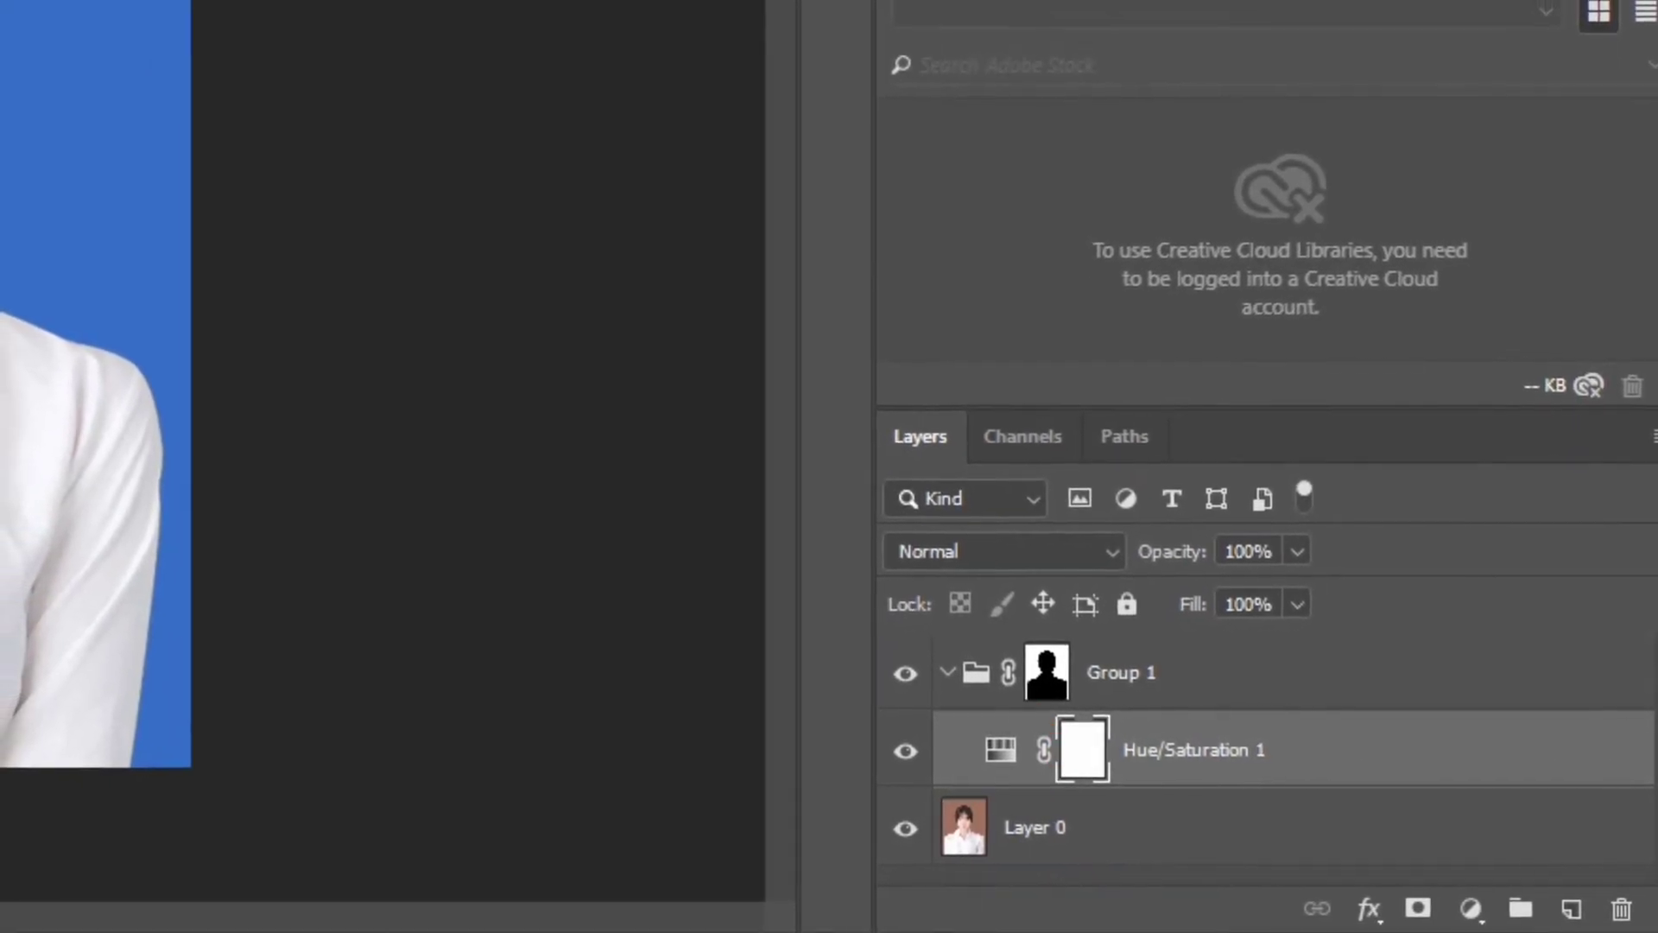
double_click(1007, 751)
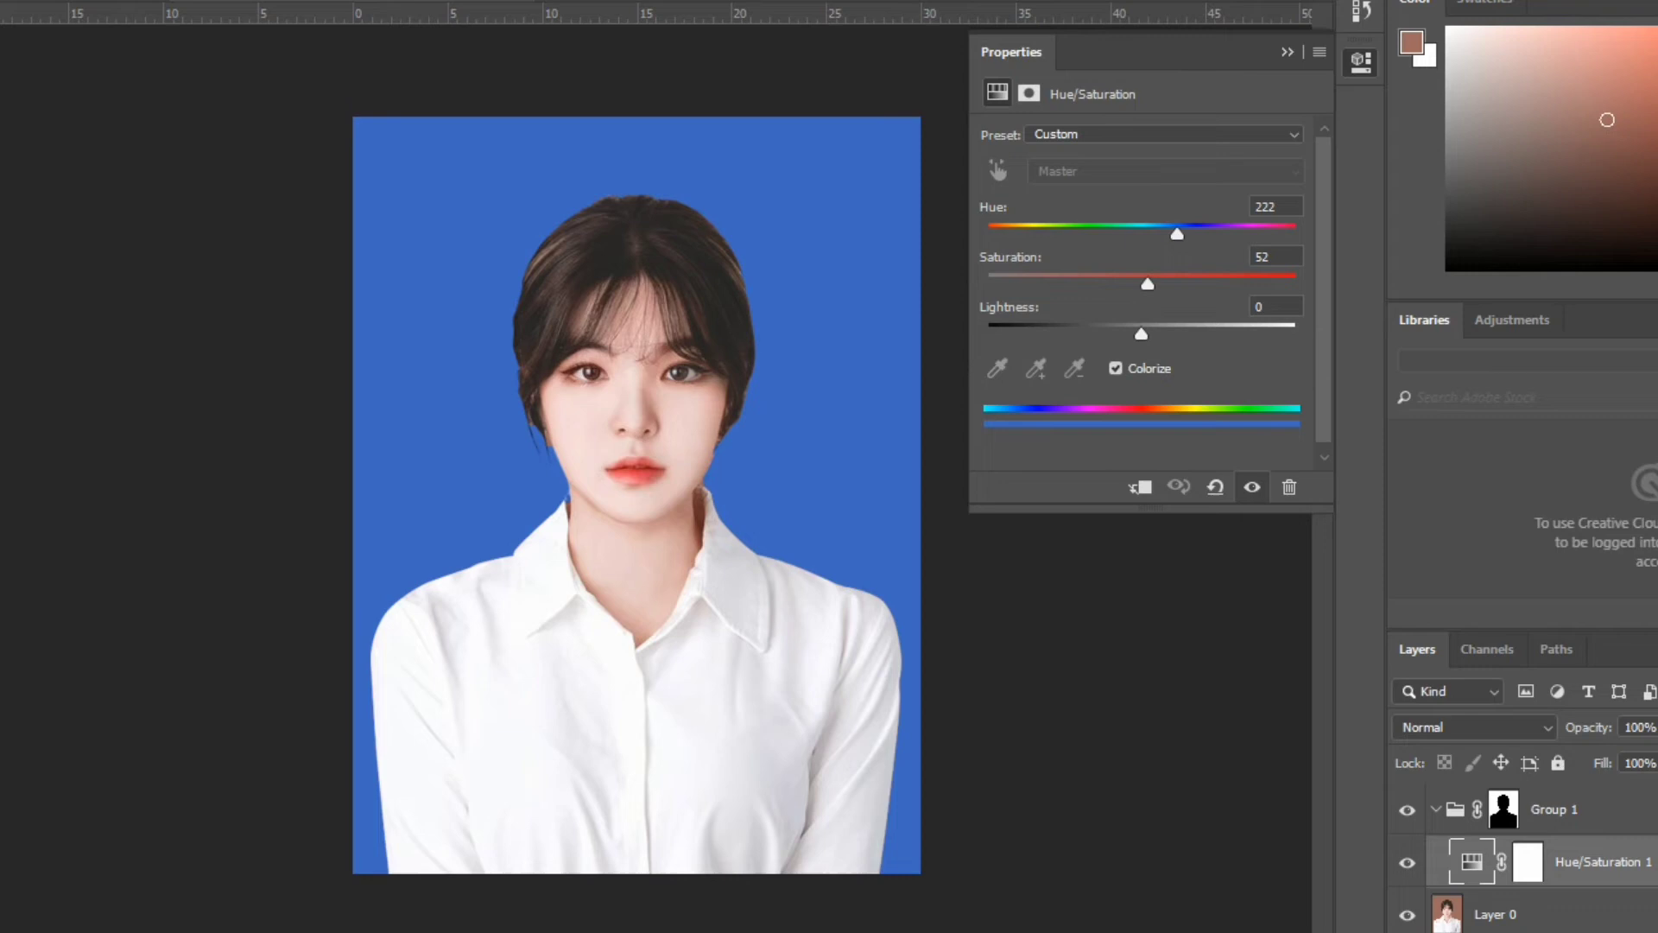
left_click_drag(1177, 234, 1185, 234)
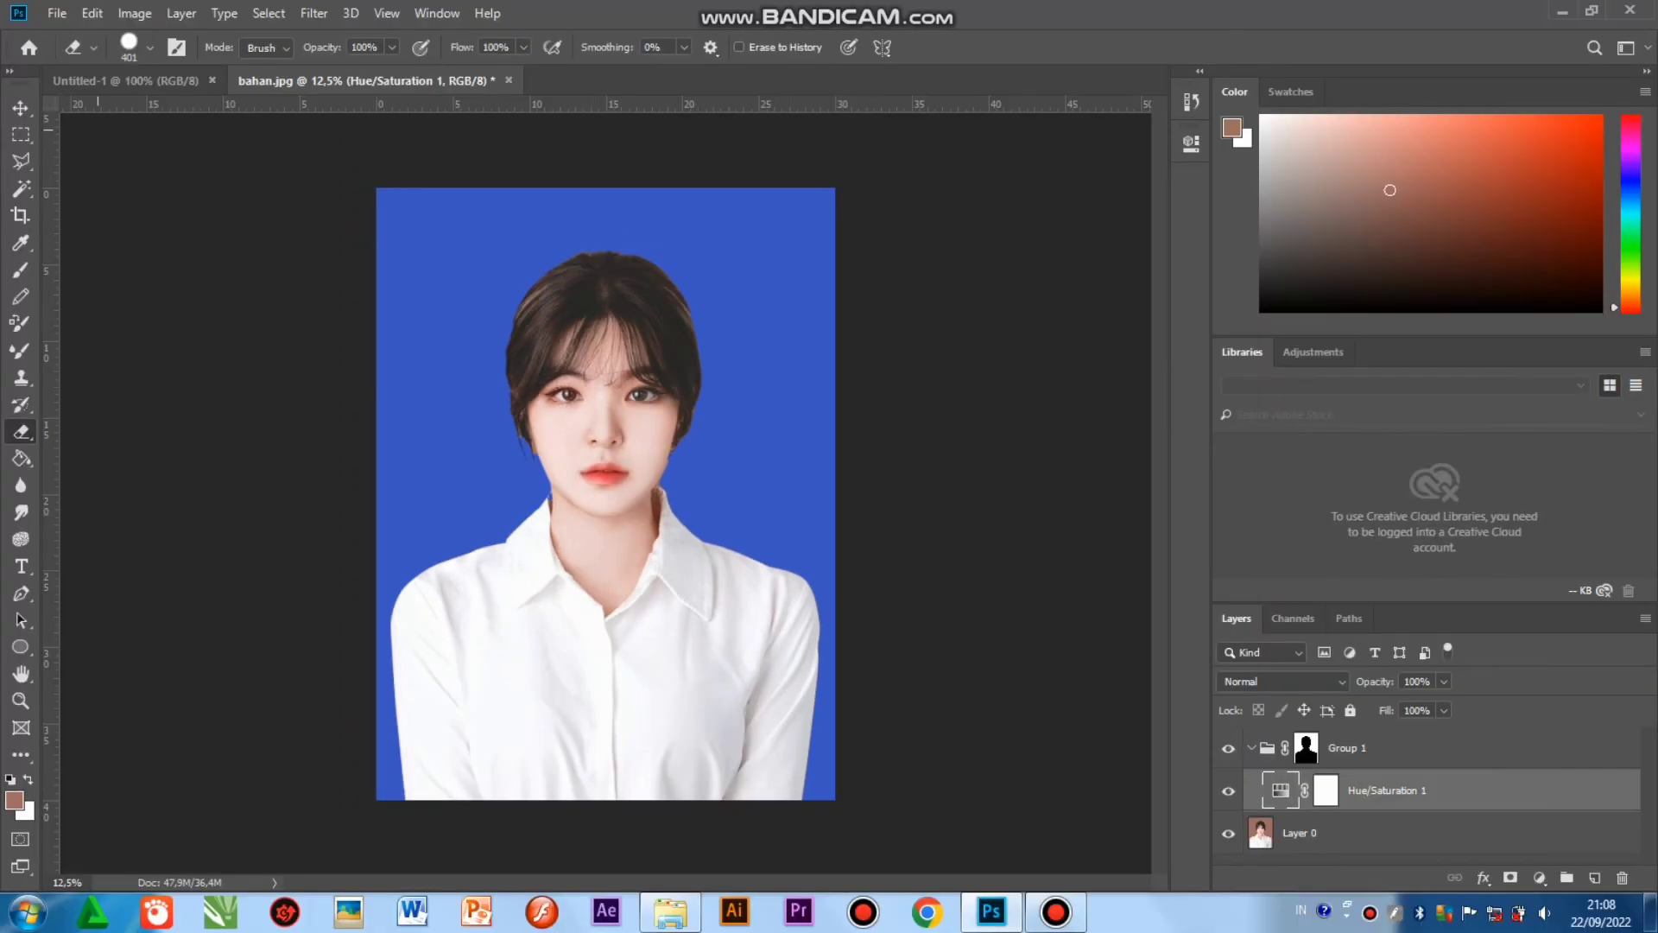
Group the photo layer and the masked adjustment group together into one new group
key("v")
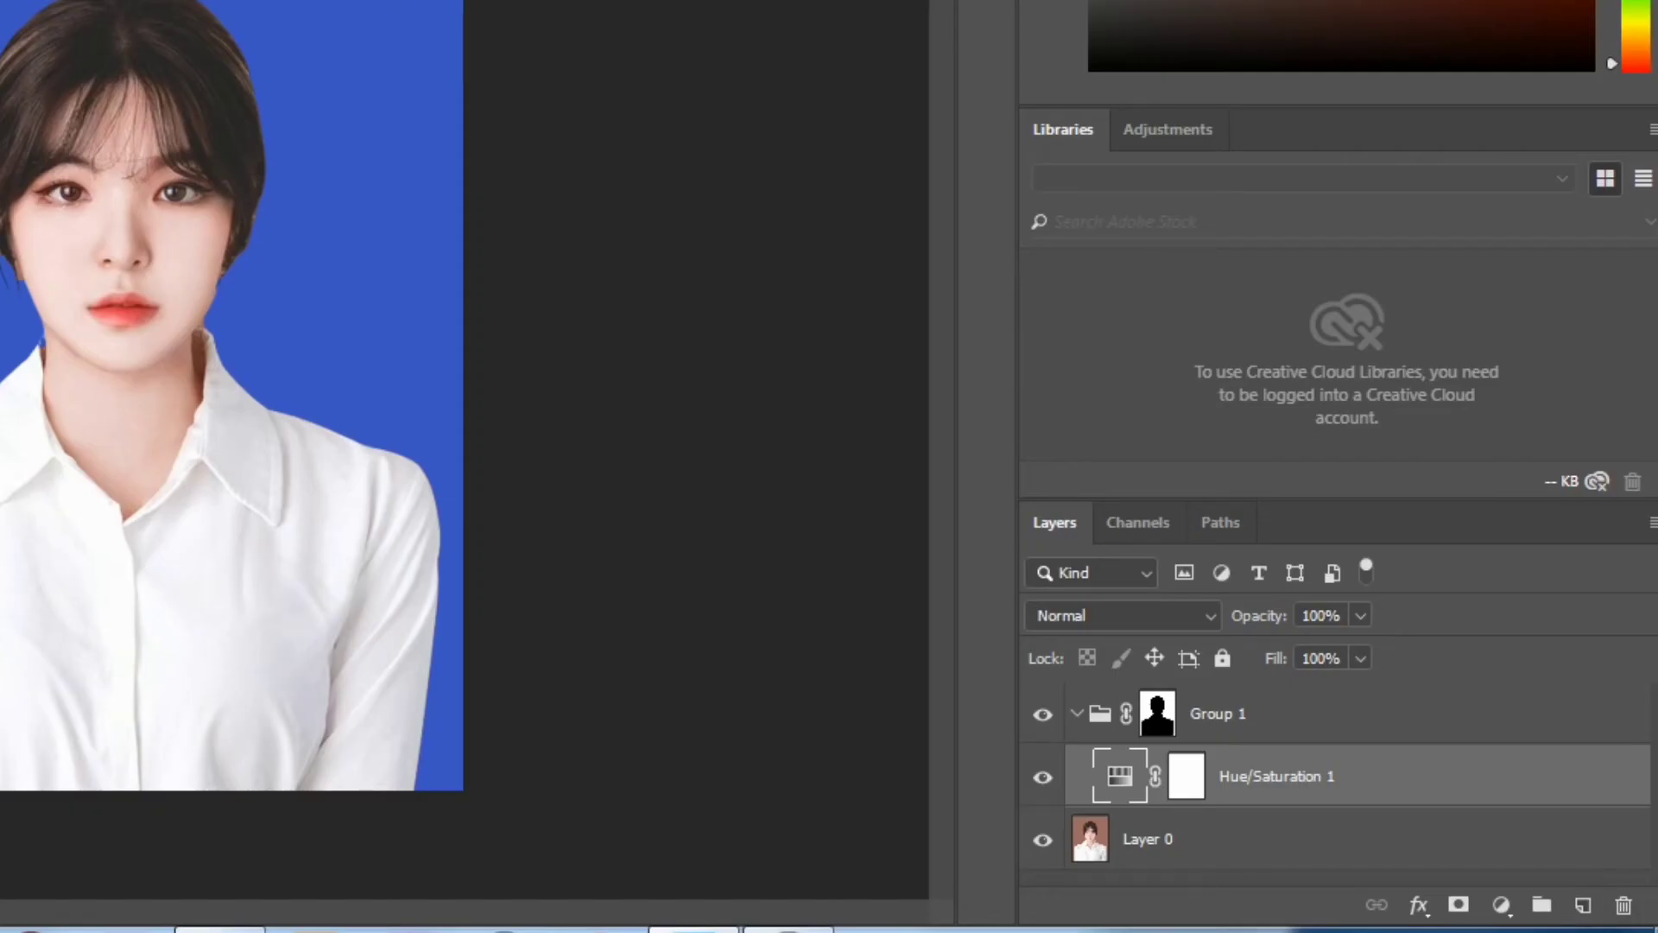
left_click(1148, 839)
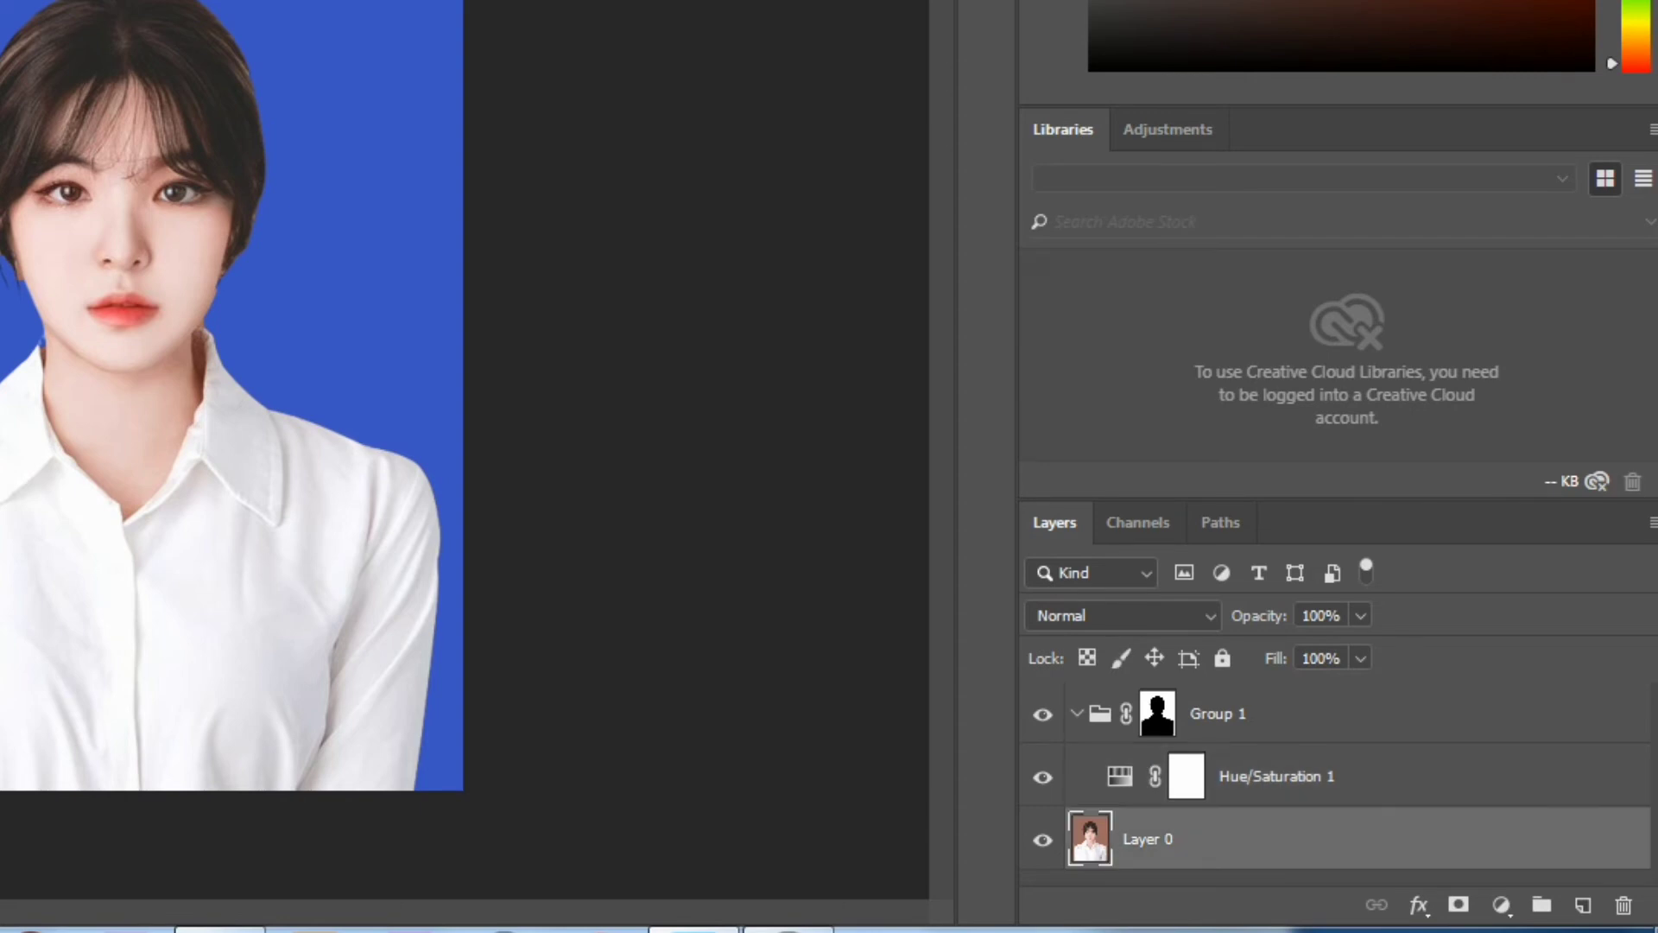
left_click(1218, 714, "shift")
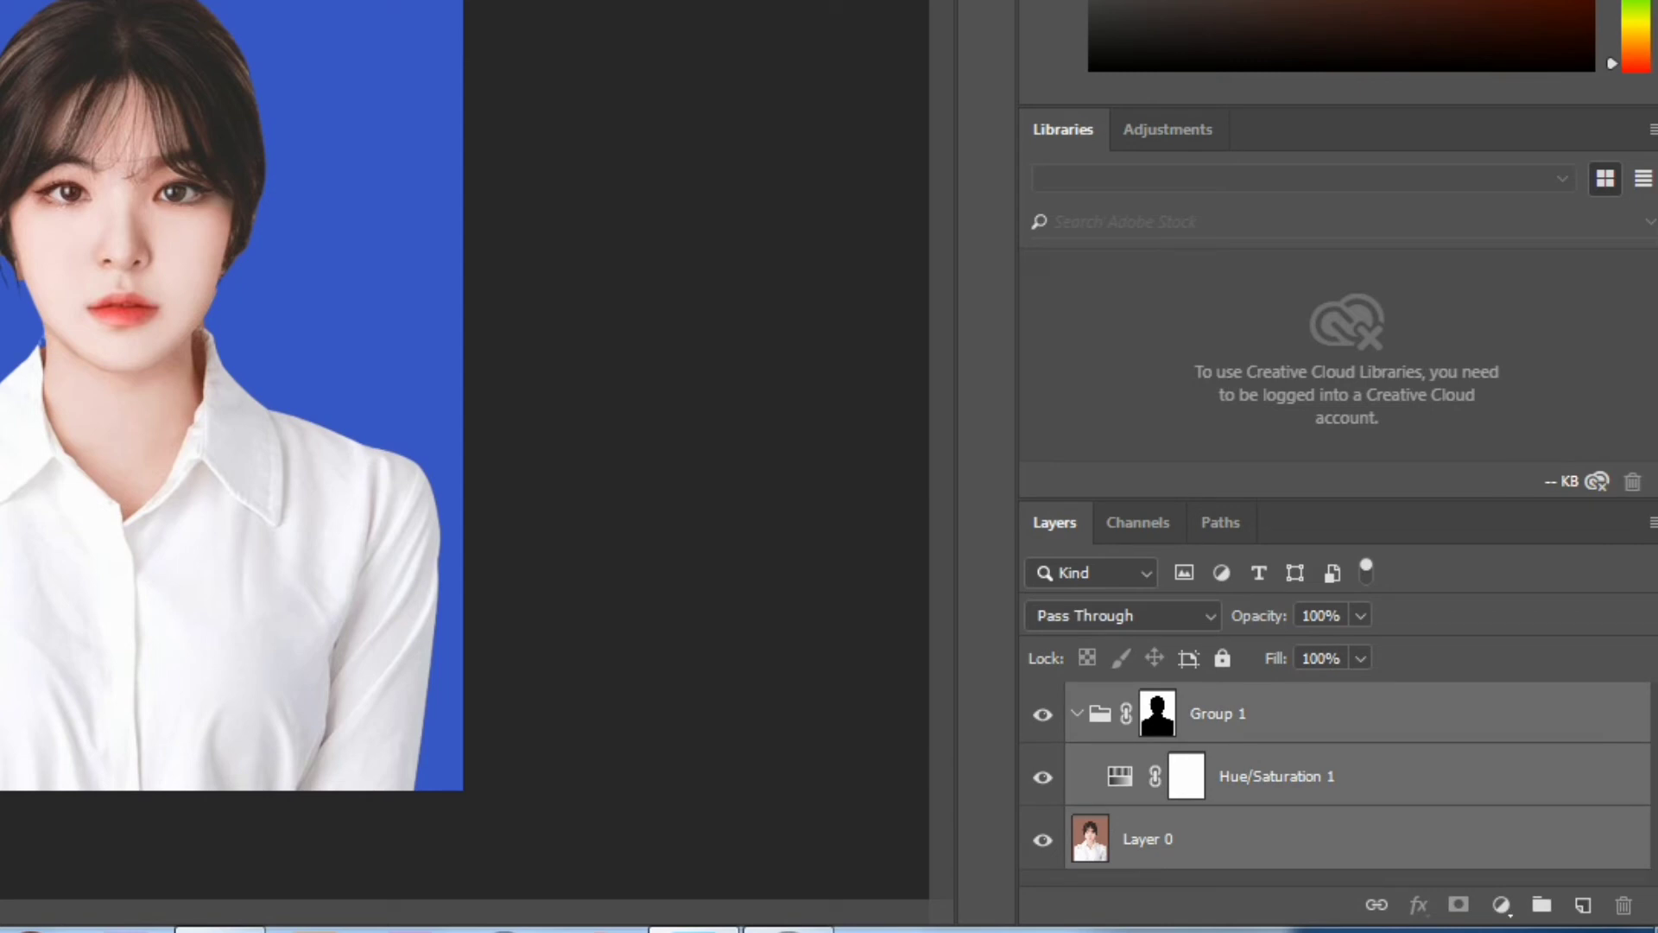
key("ctrl+g")
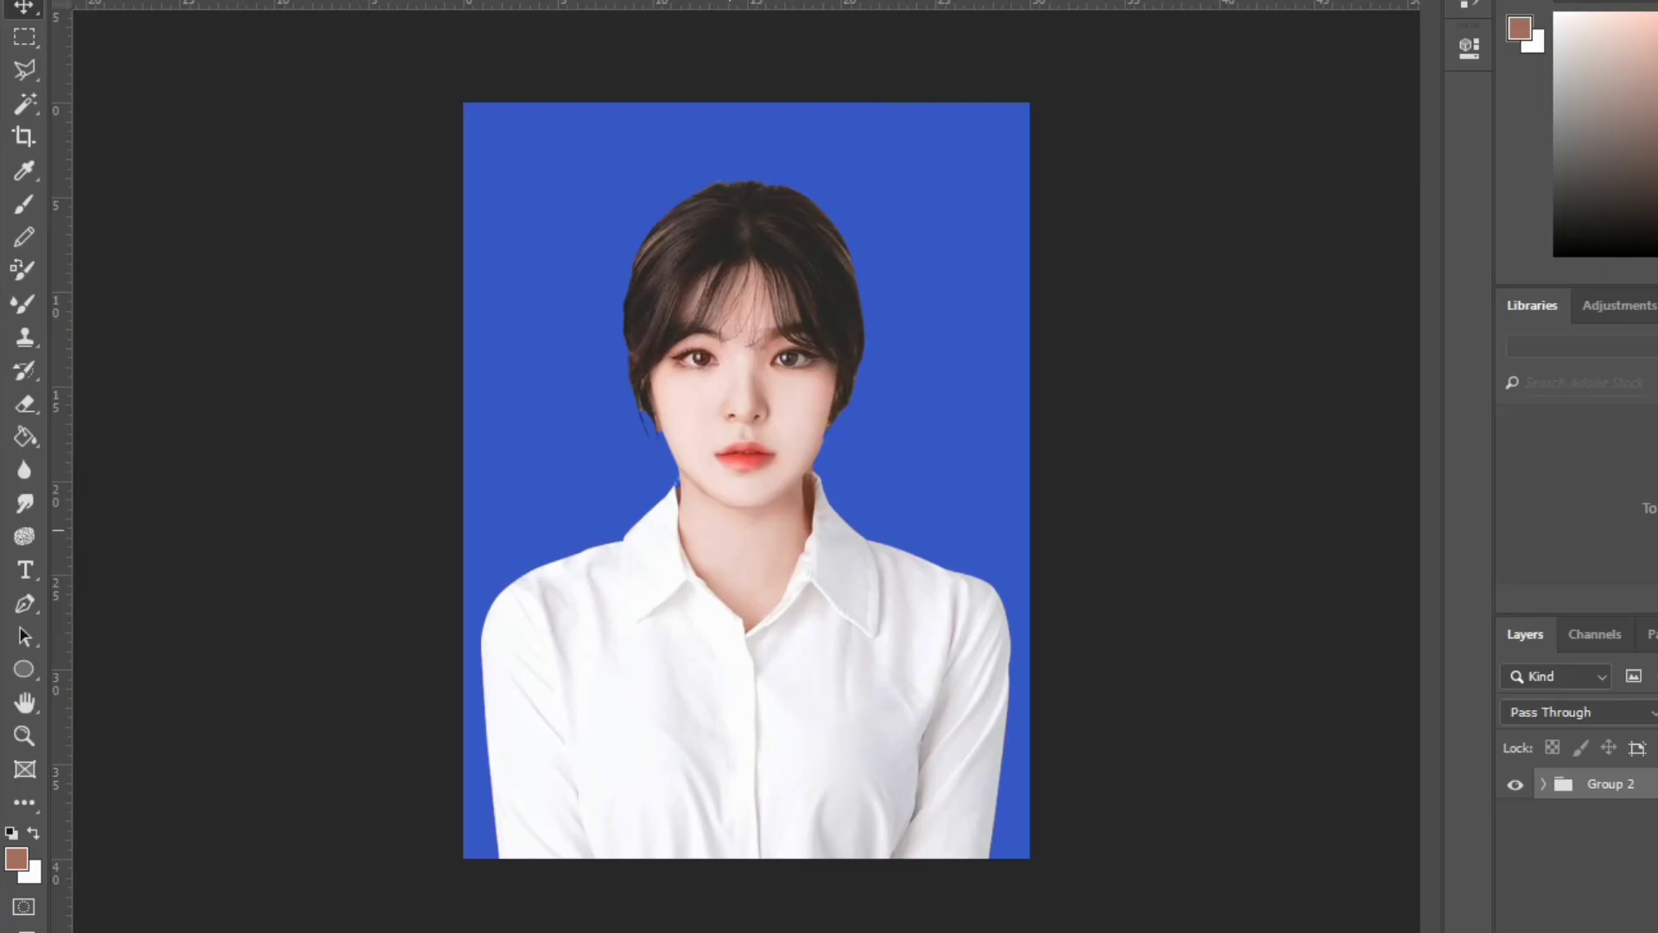
Enlarge the combined group proportionally and centre the woman so the image fills the whole canvas, with its upper edge aligned
key("ctrl+t")
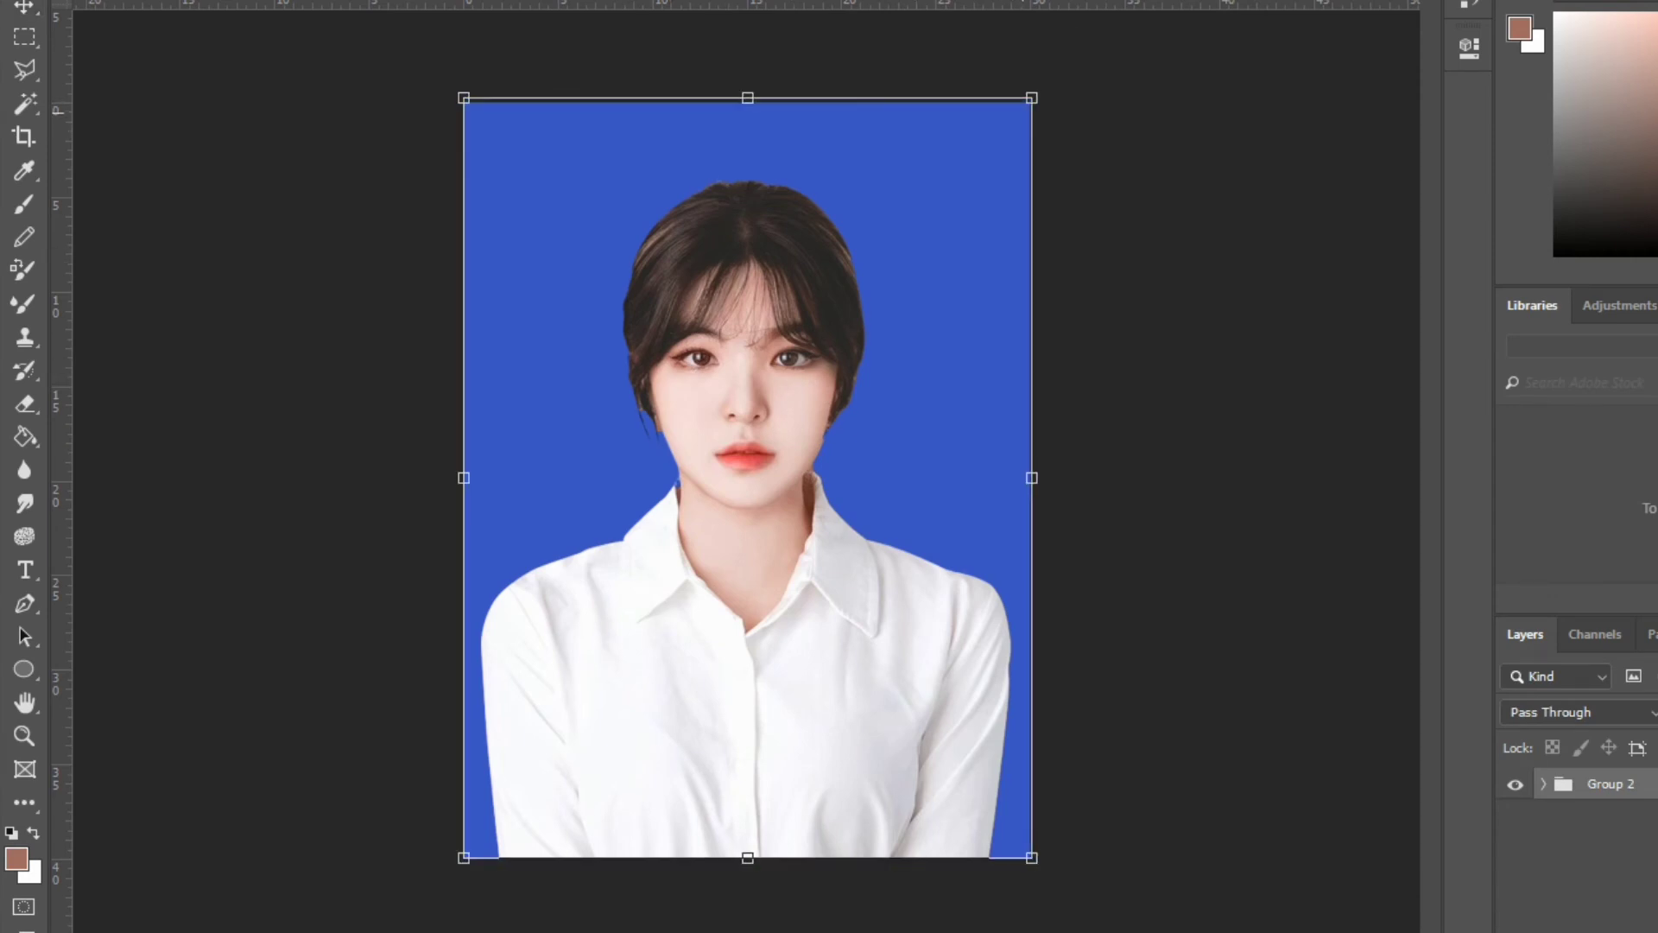
left_click_drag(1029, 102, 1074, 41)
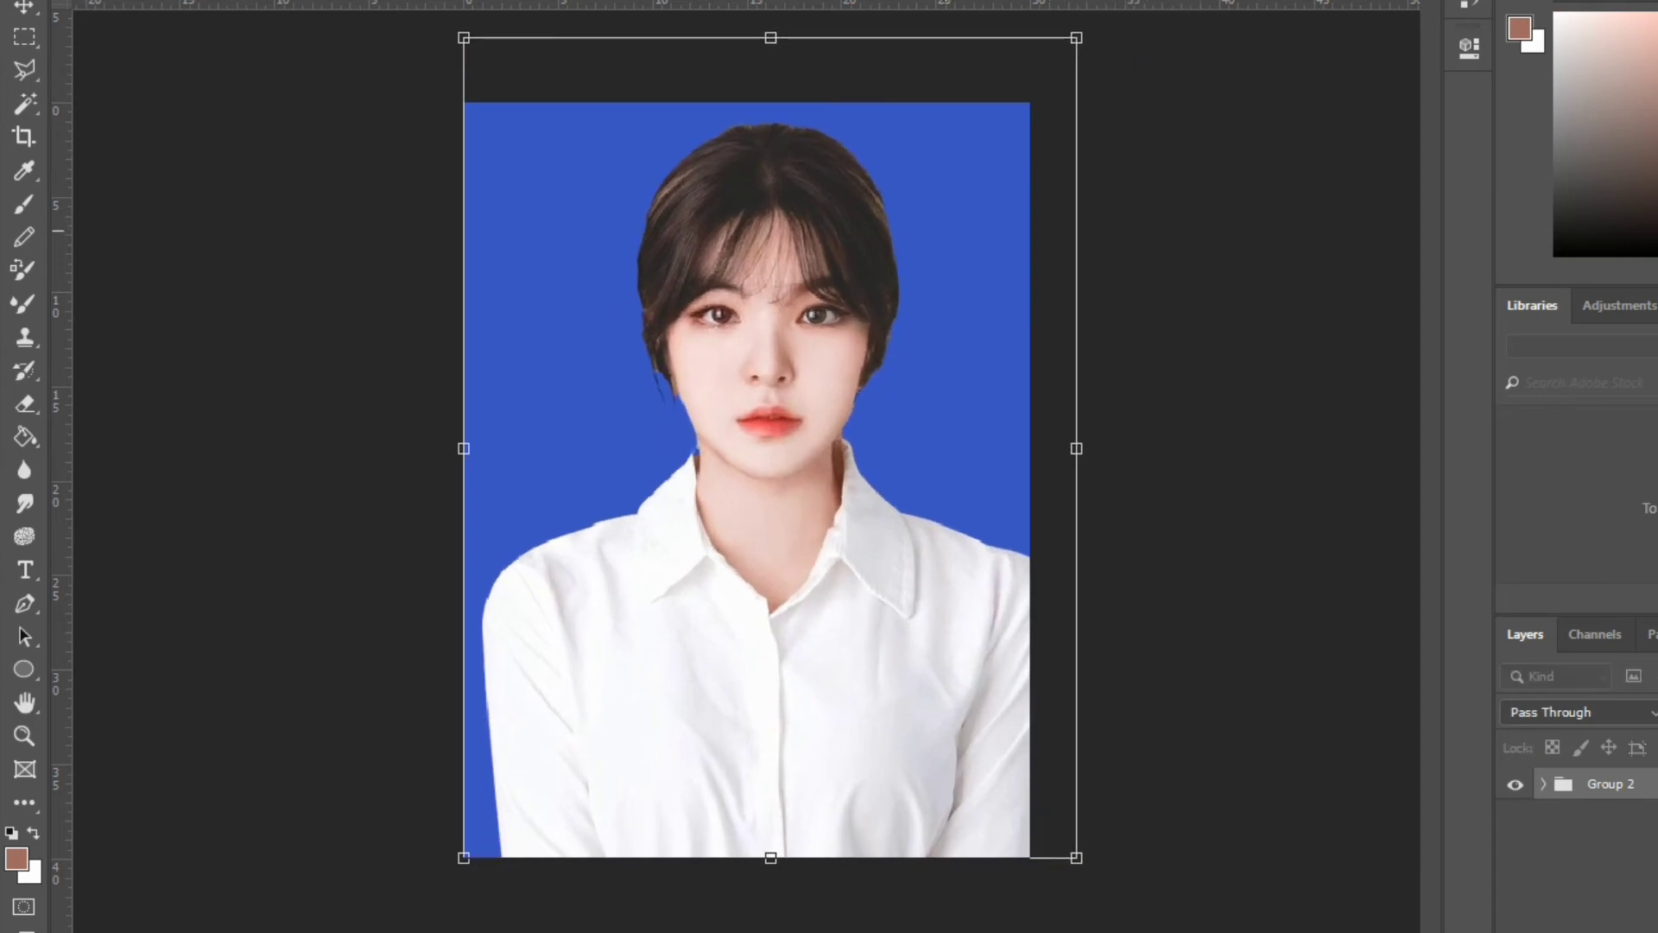
left_click_drag(926, 201, 902, 294)
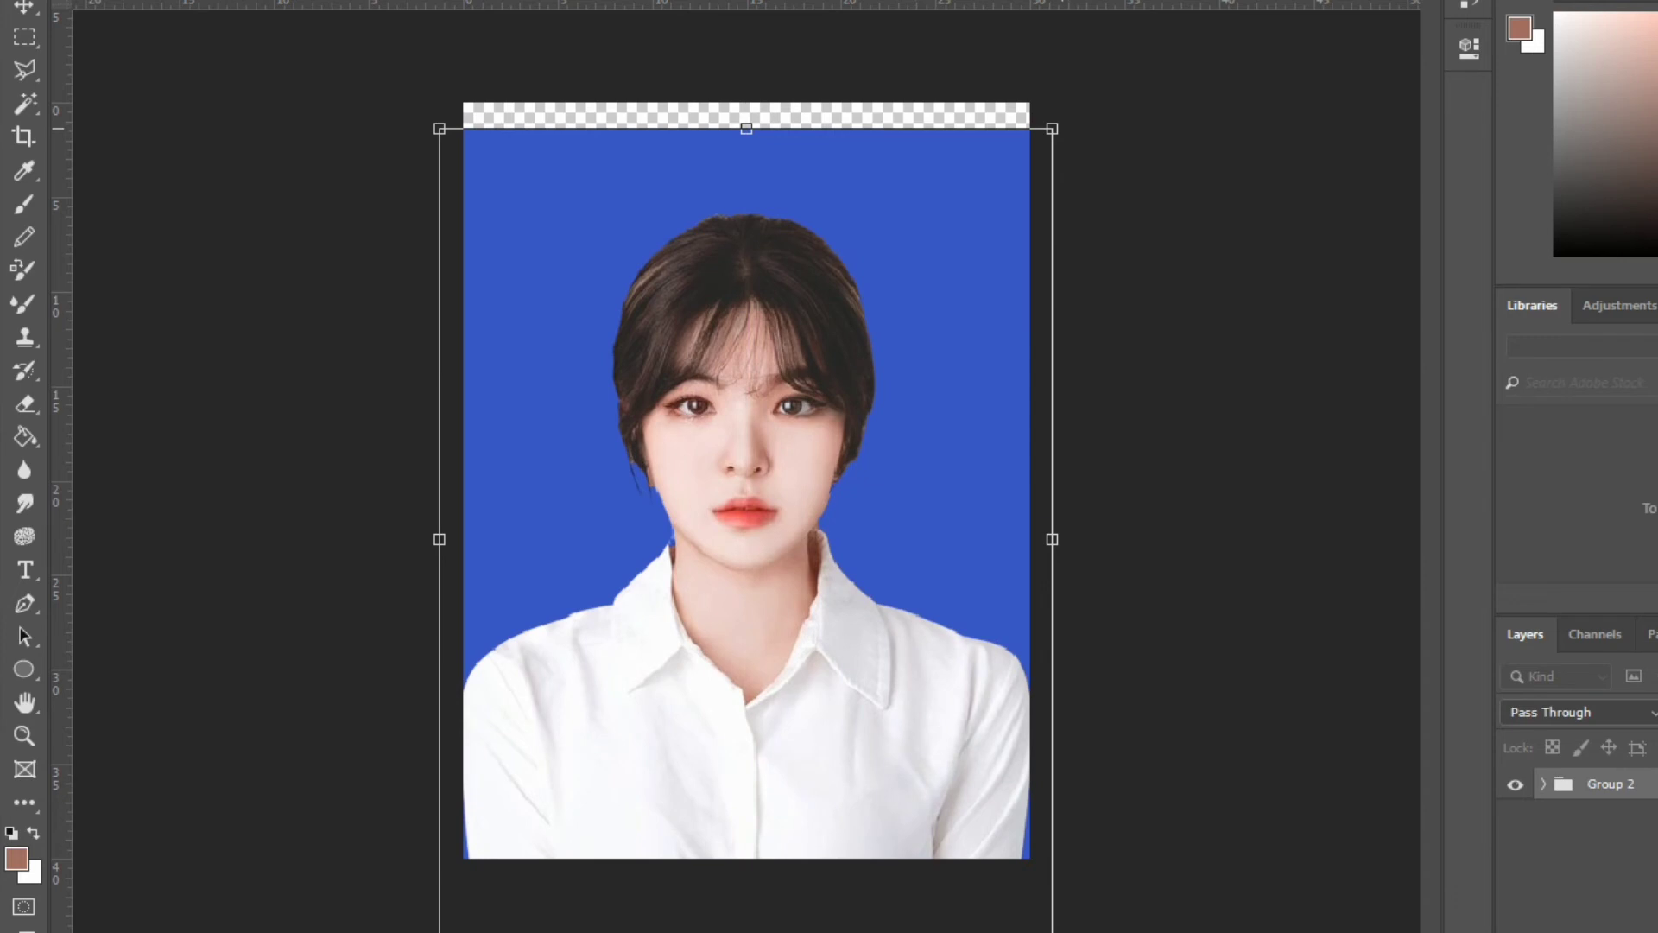
mouse_move(959, 177)
left_mouse_down()
mouse_move(958, 212)
mouse_move(959, 170)
mouse_move(964, 193)
left_mouse_up()
left_click_drag(1052, 144, 1062, 129)
mouse_move(913, 197)
left_mouse_down()
mouse_move(913, 221)
mouse_move(915, 177)
left_mouse_up()
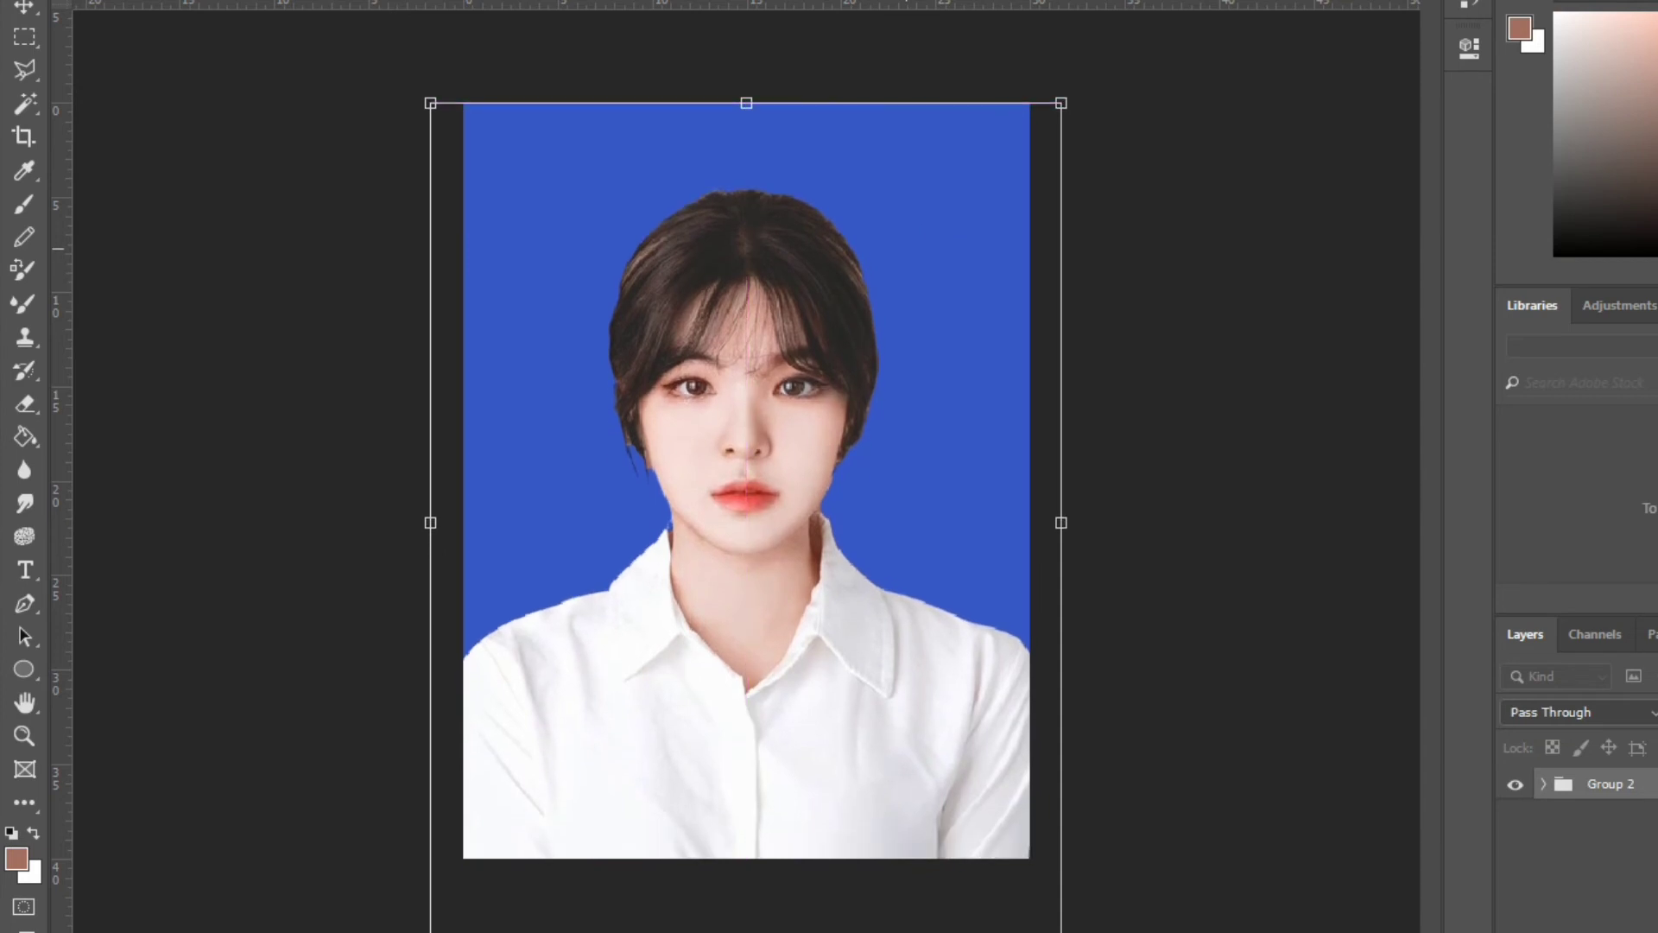
key("Return")
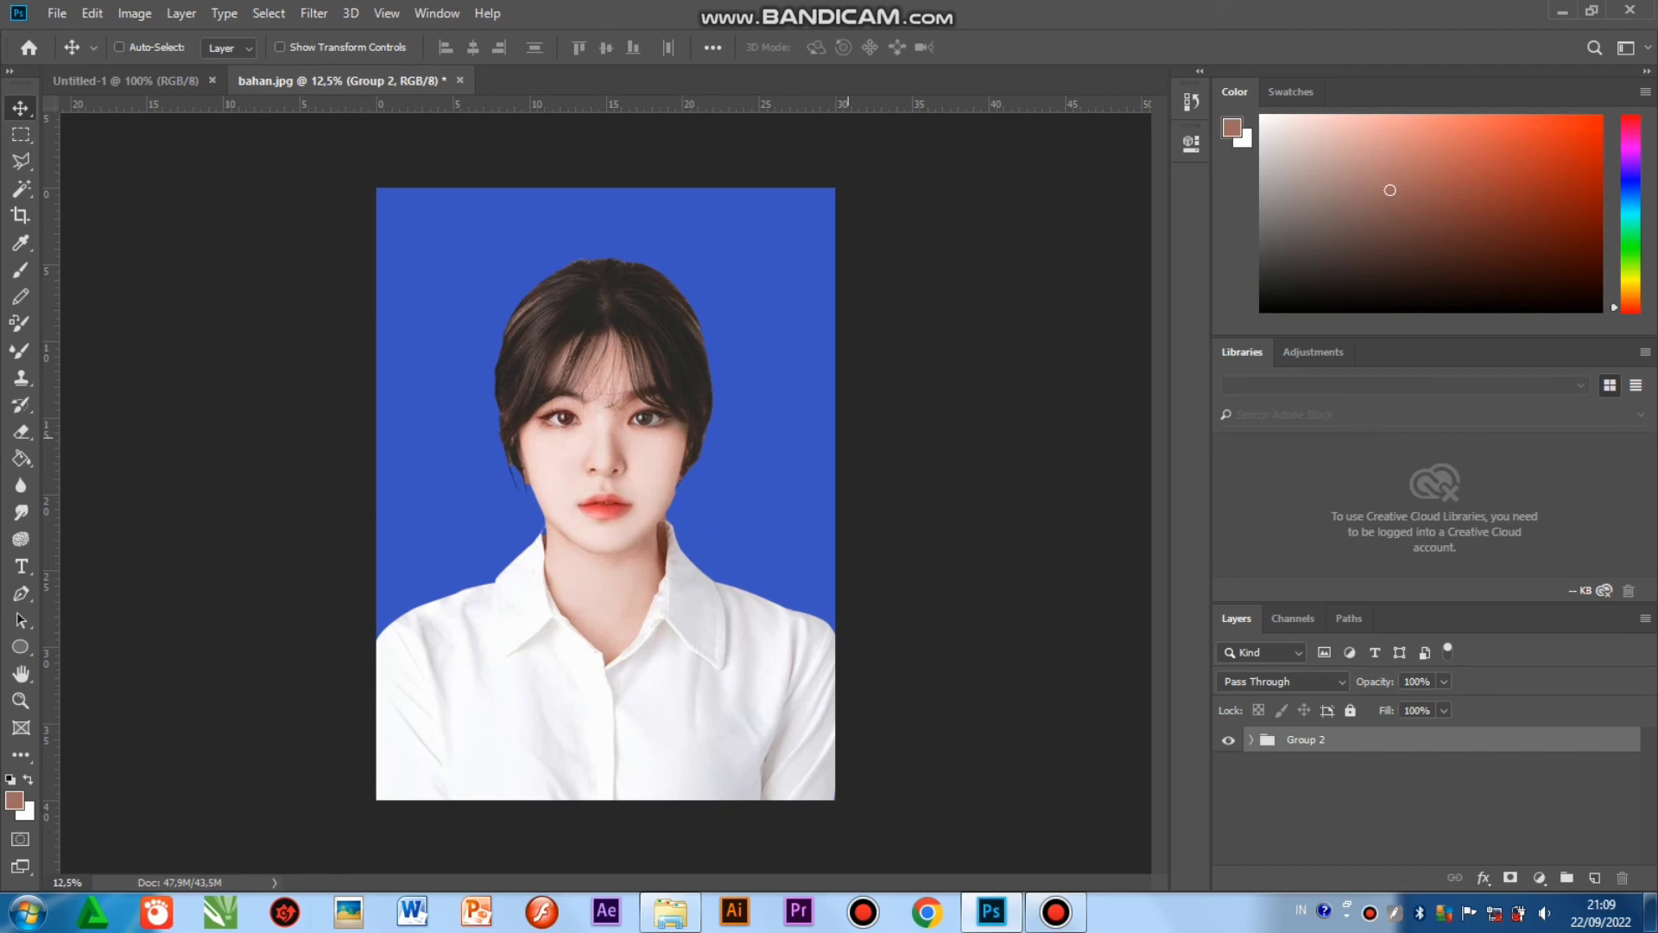
Save the picture as a JPEG named LATAR BIRU with Maximum quality 12 and Baseline ("Standard") format
left_click(119, 46)
key("ctrl+shift+s")
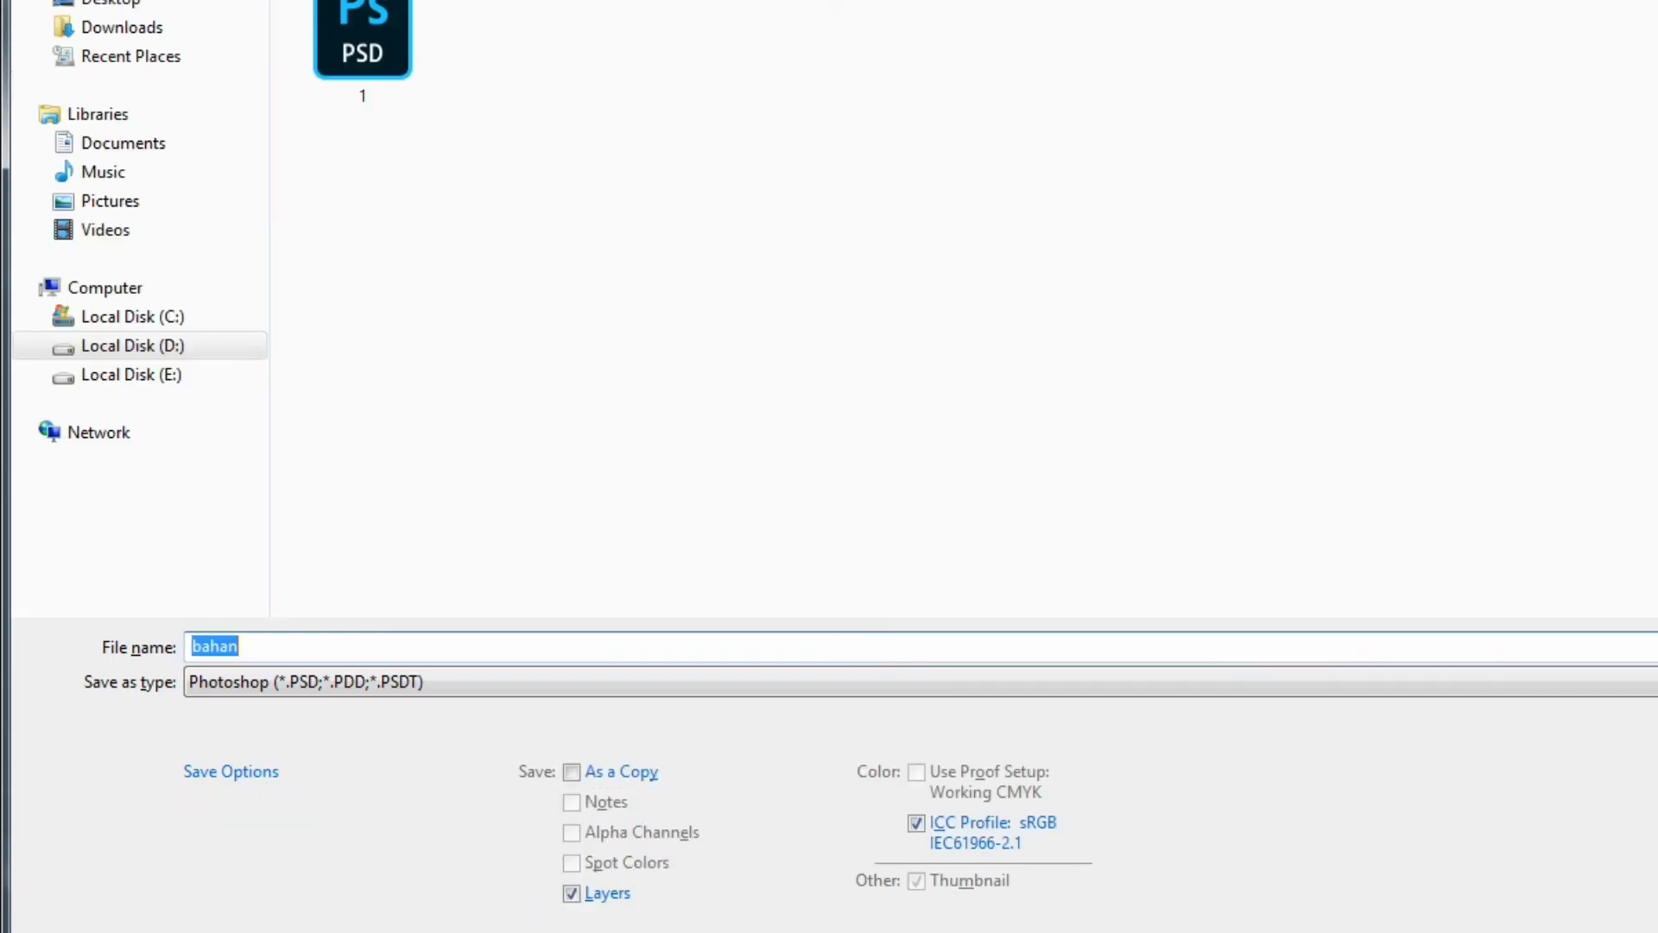
left_click(864, 681)
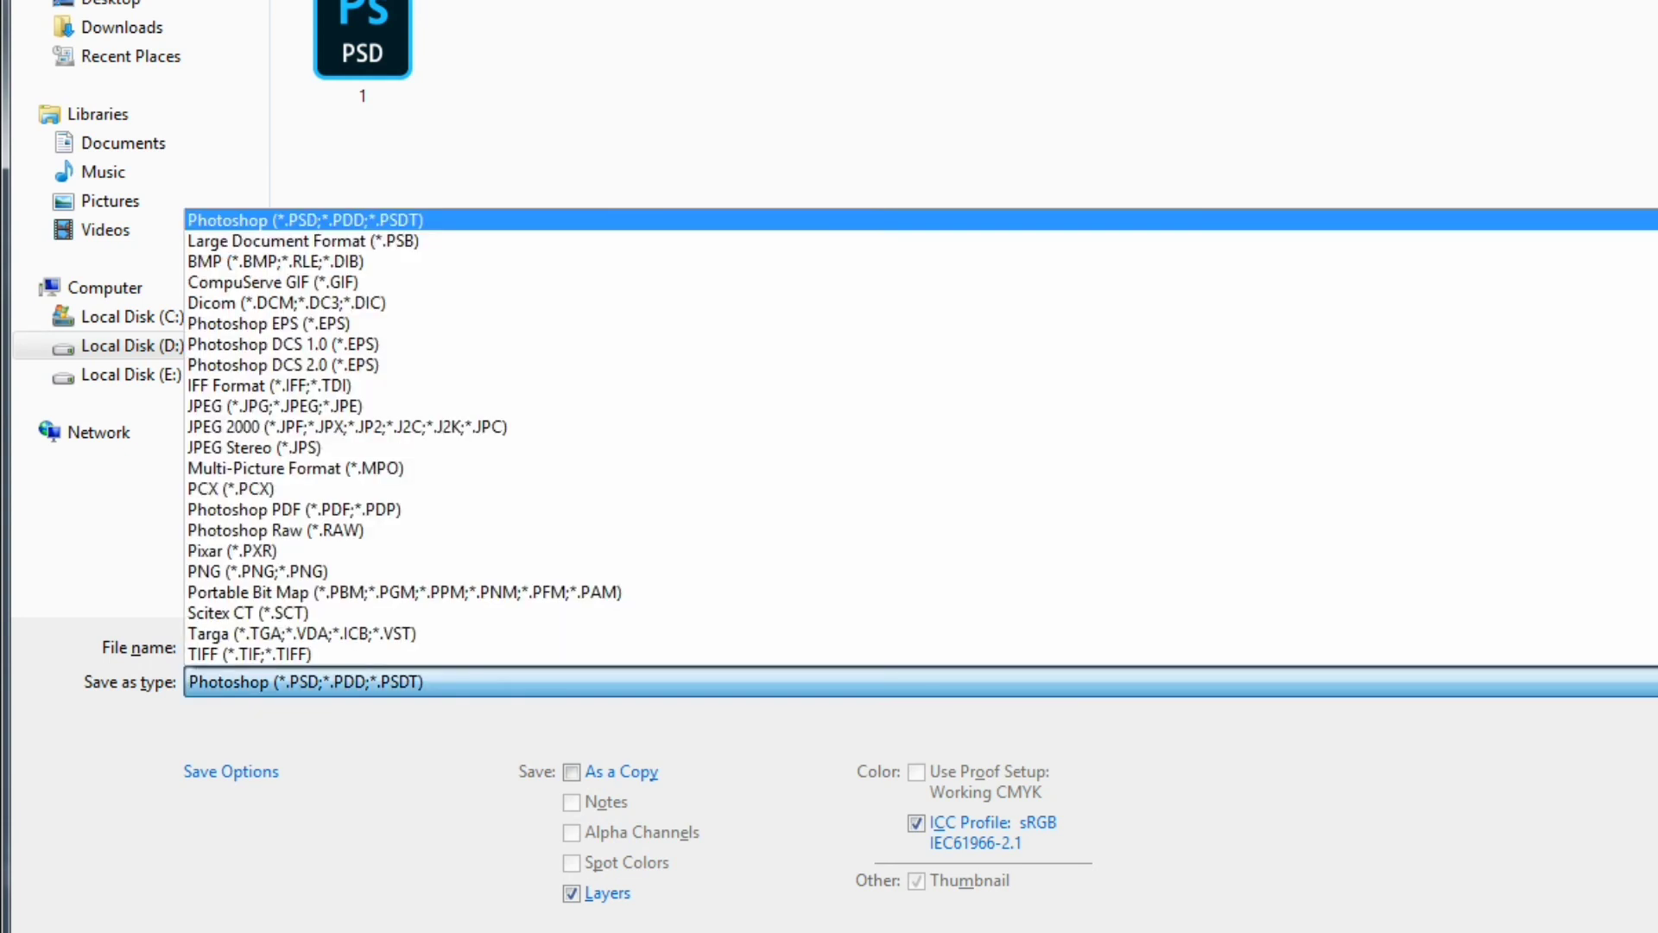
left_click(274, 405)
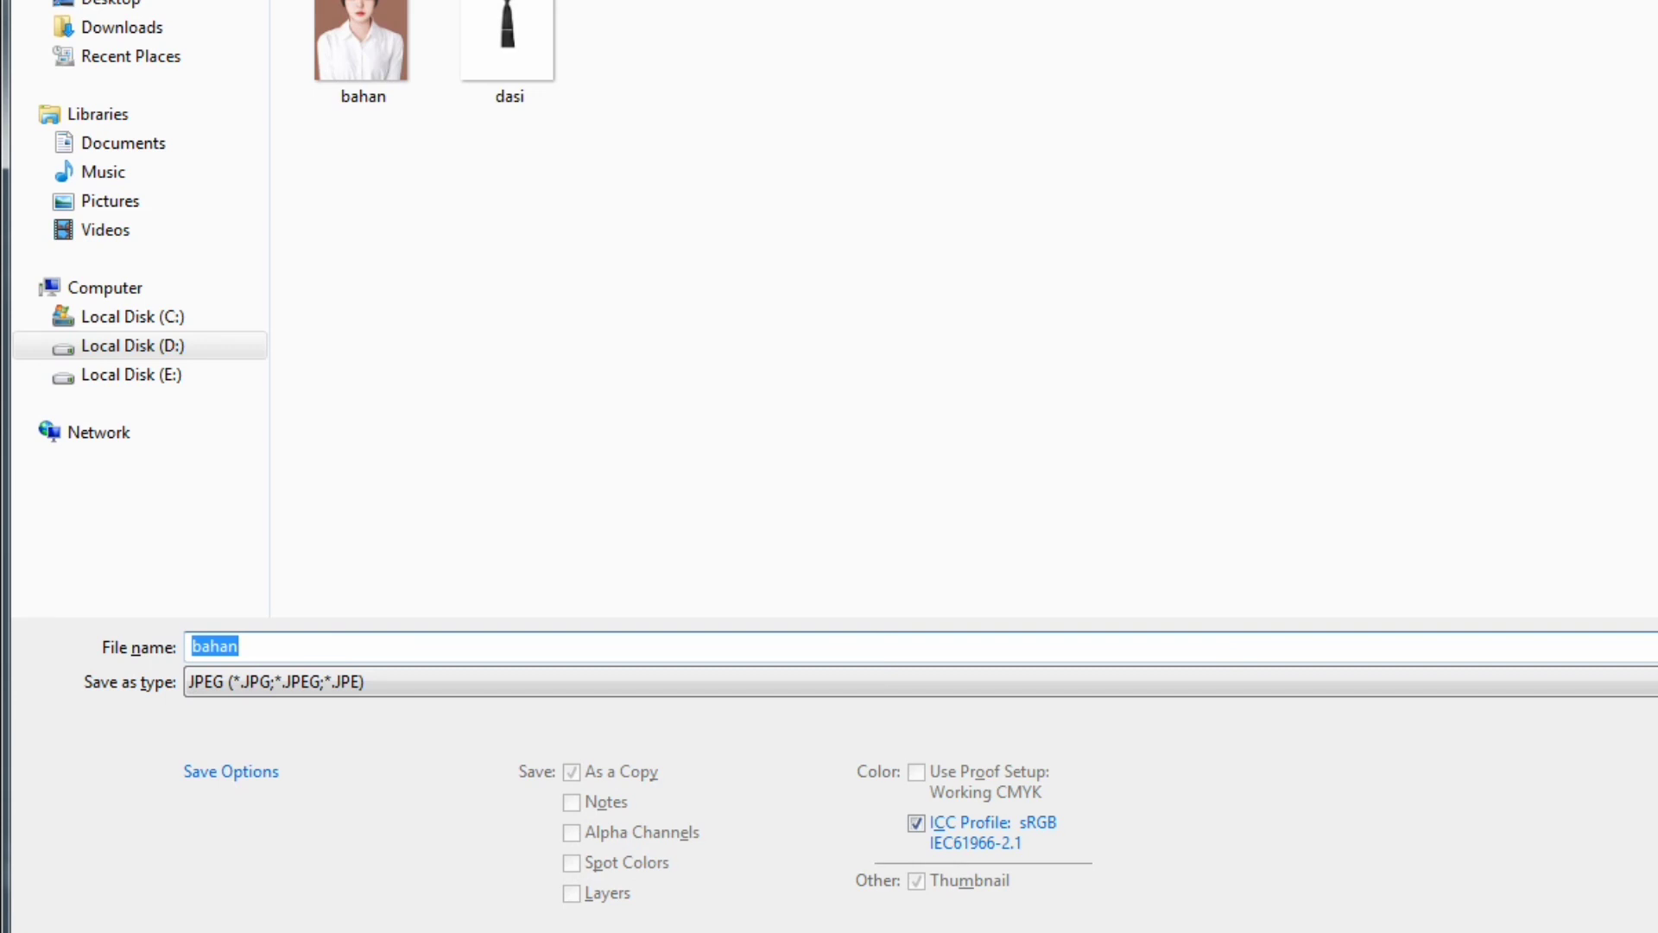
type("LATAR BIRU")
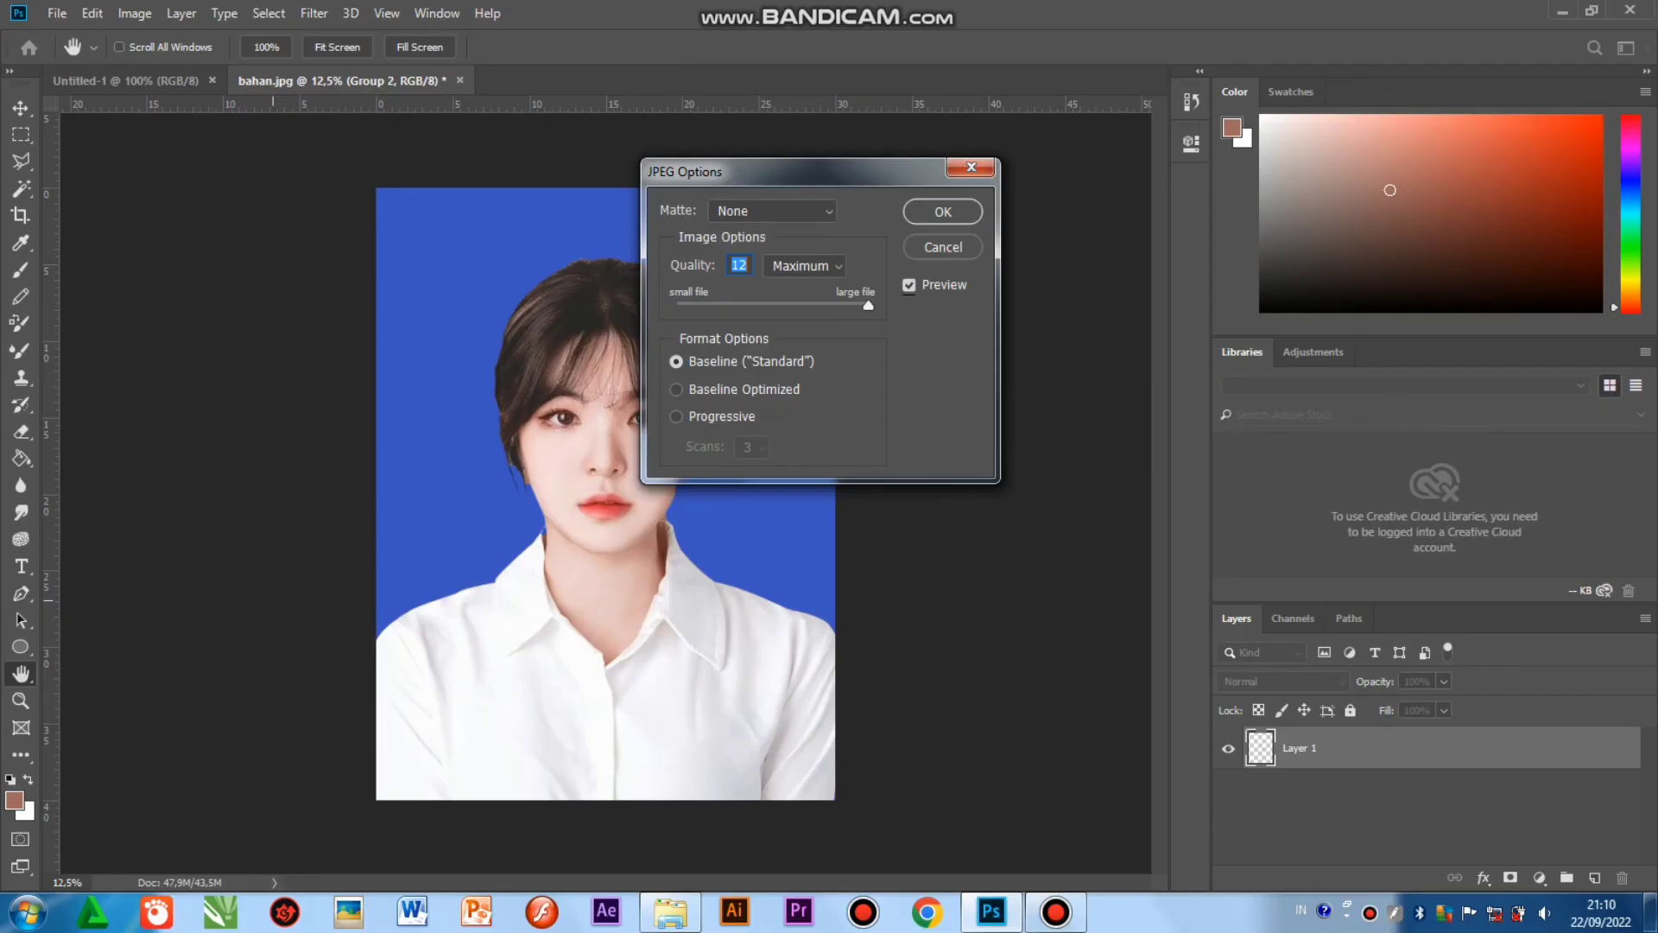
key("Return")
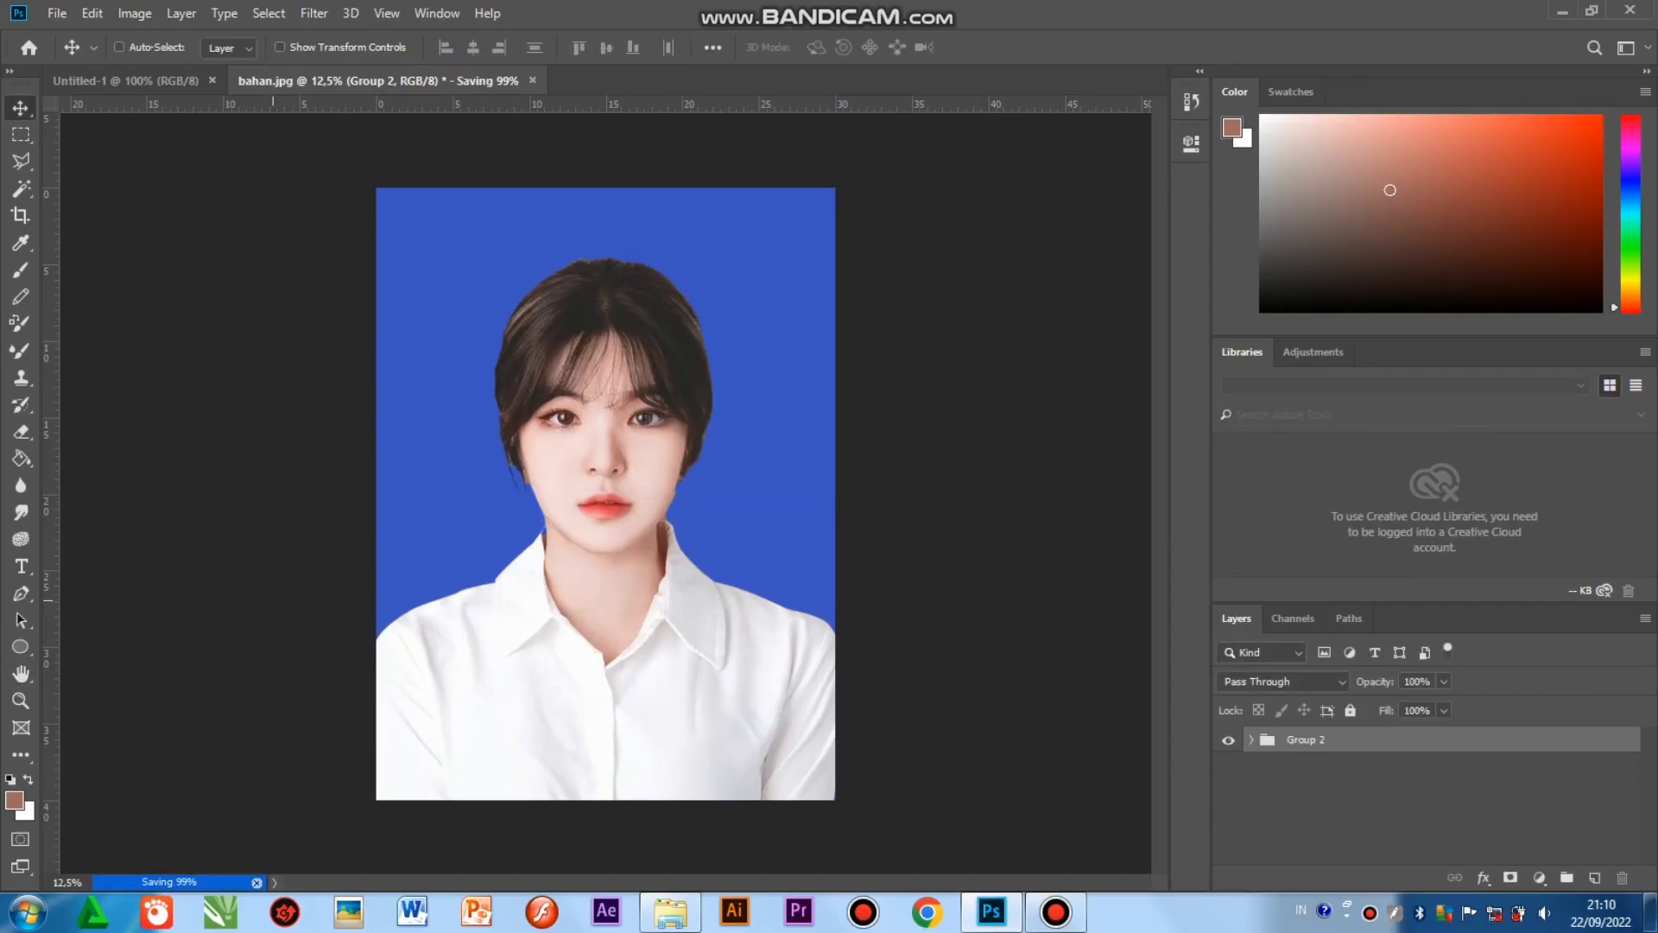